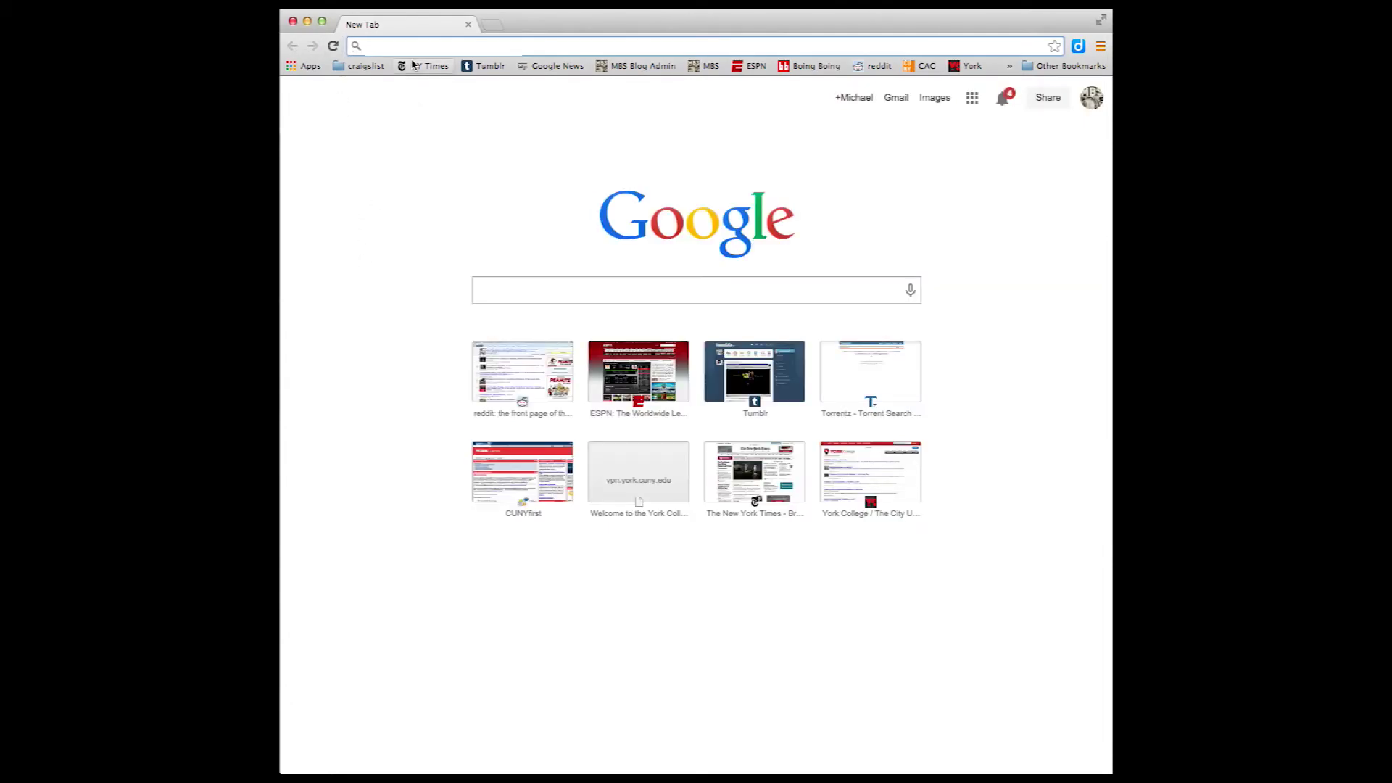
Step: Open the Reclaim Hosting Faculty/Professional Plan sign-up page from the bookmarks bar
left_click(424, 65)
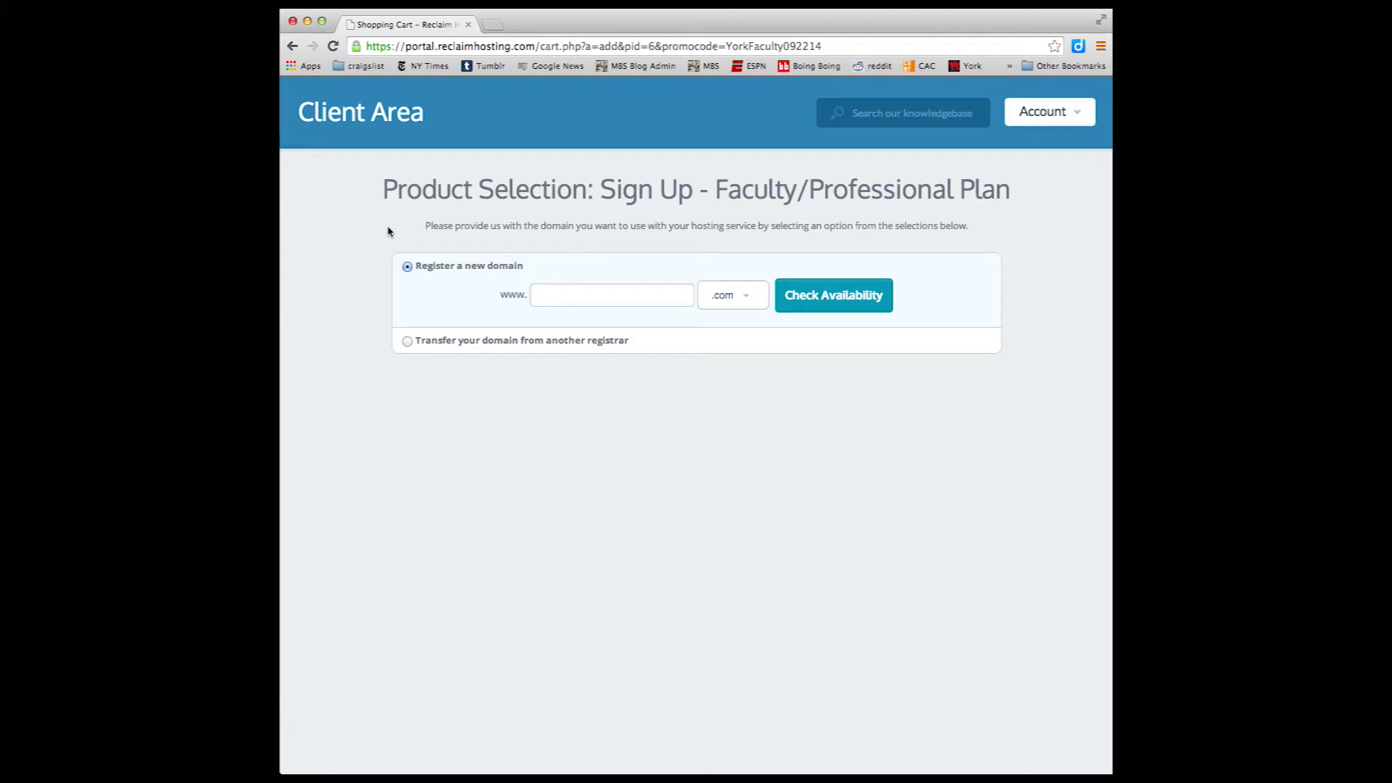
Step: Enter graffanimation as the domain, confirm graffanimation.com is available, and proceed to checkout
left_click(571, 306)
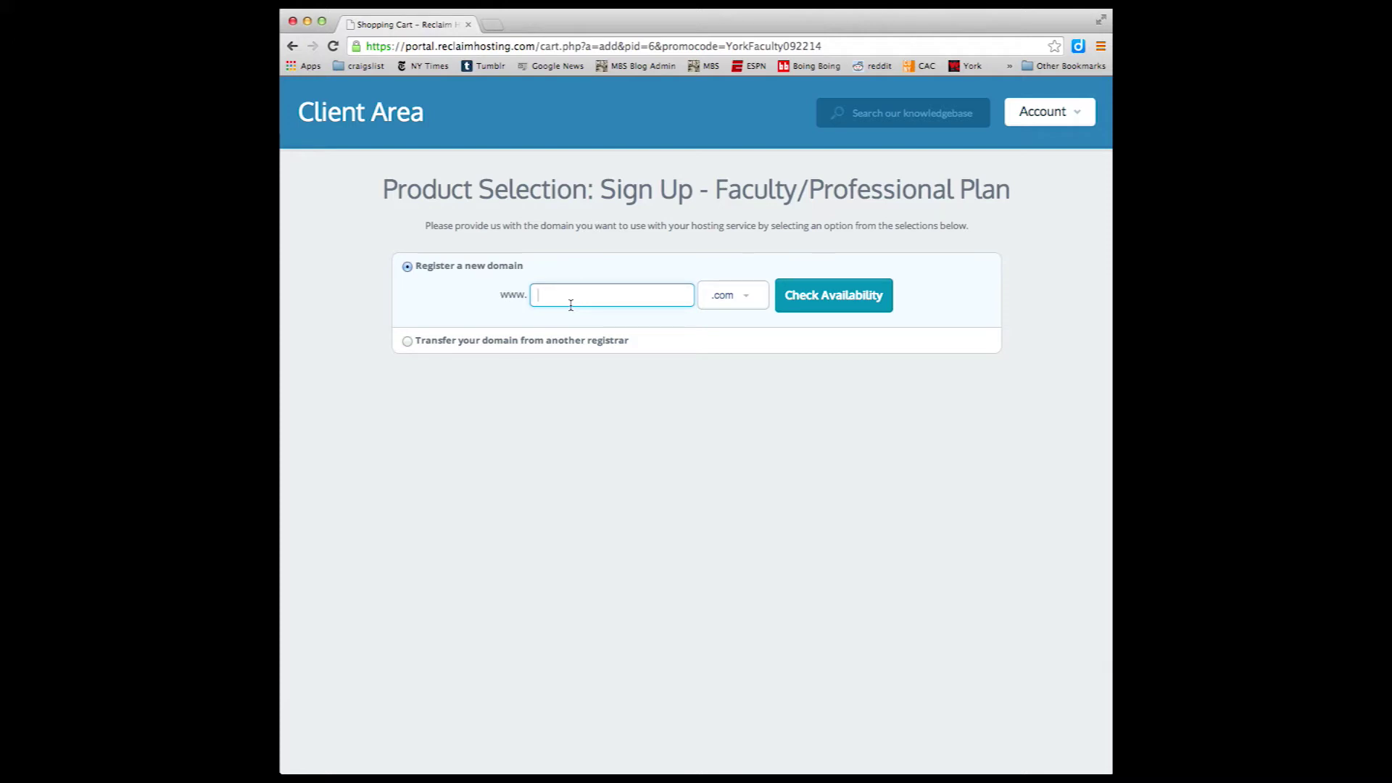
type("graffanimation")
left_click(838, 298)
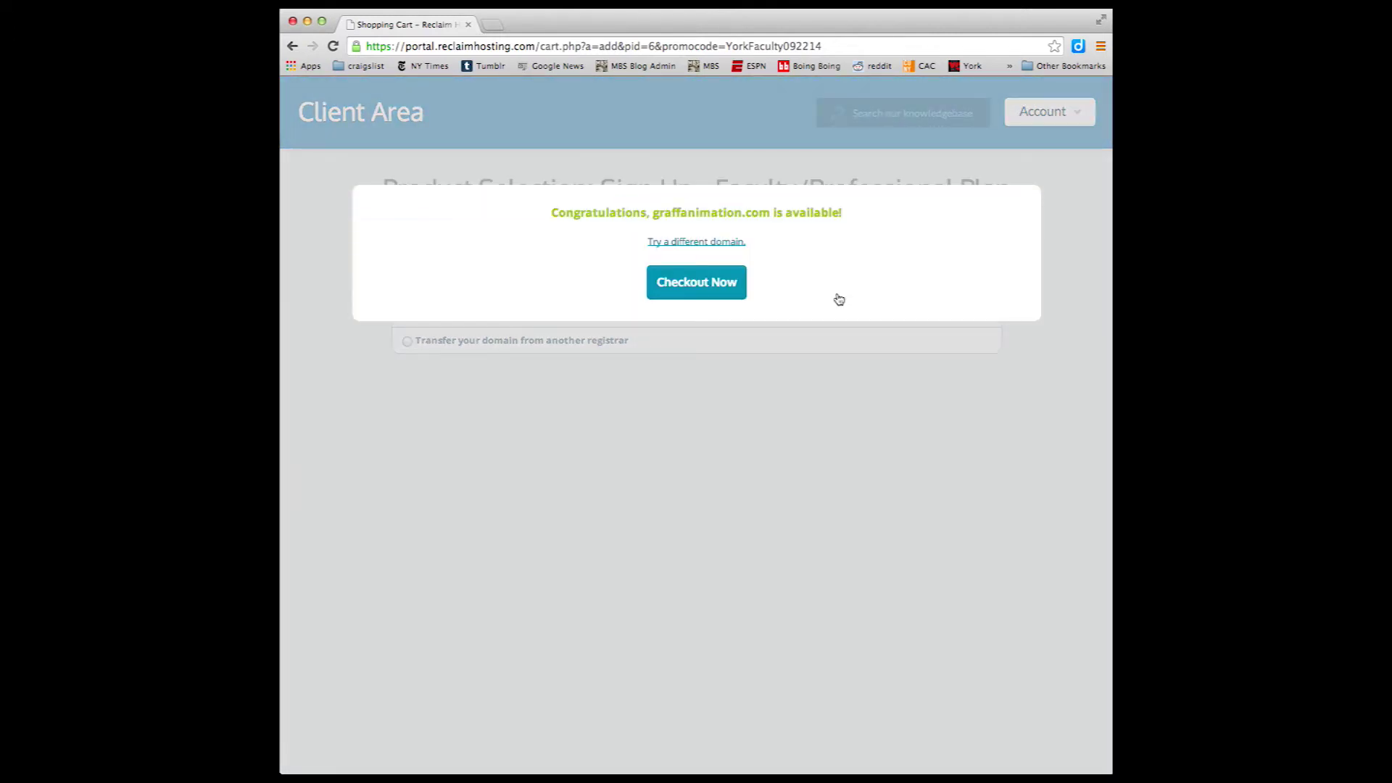
left_click(714, 288)
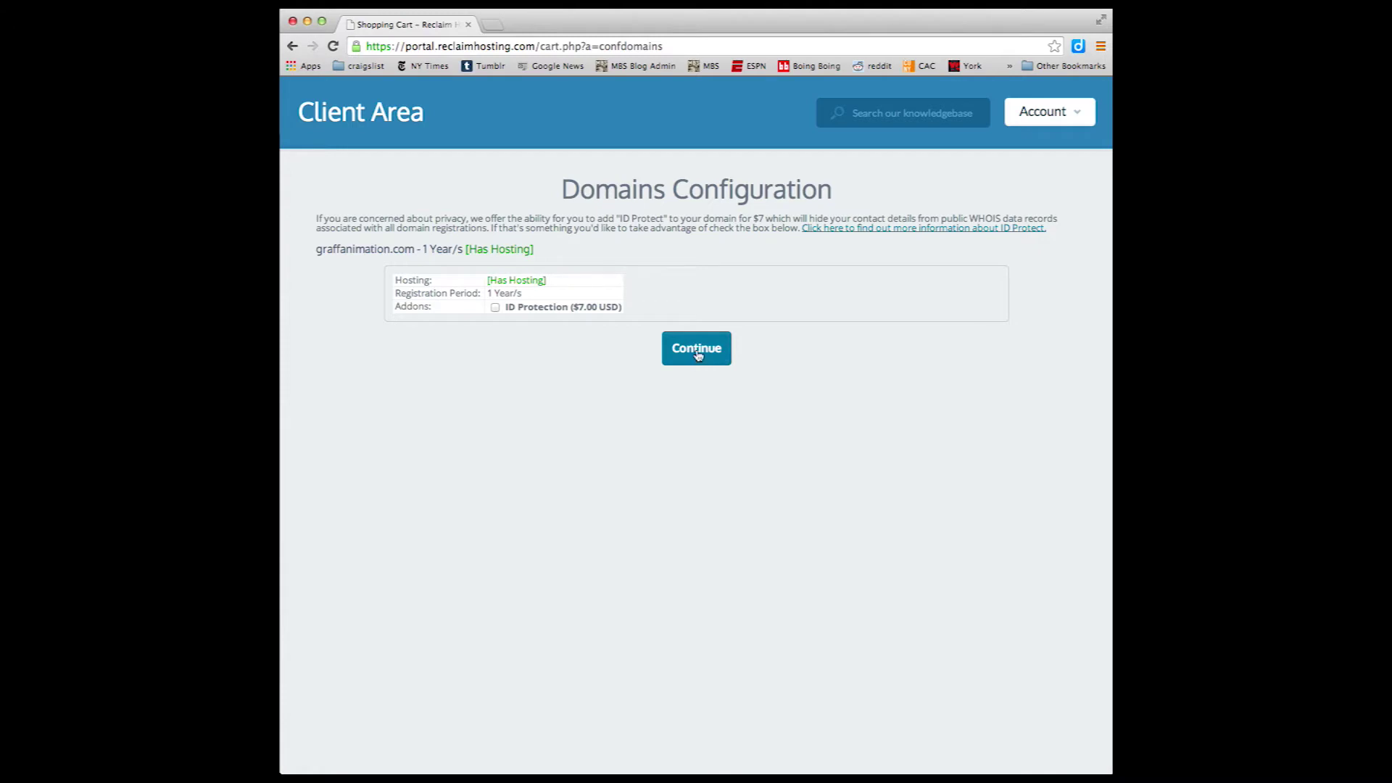
Step: Continue past domain configuration and place the graffanimation.com plan order at $0.00 due
left_click(697, 354)
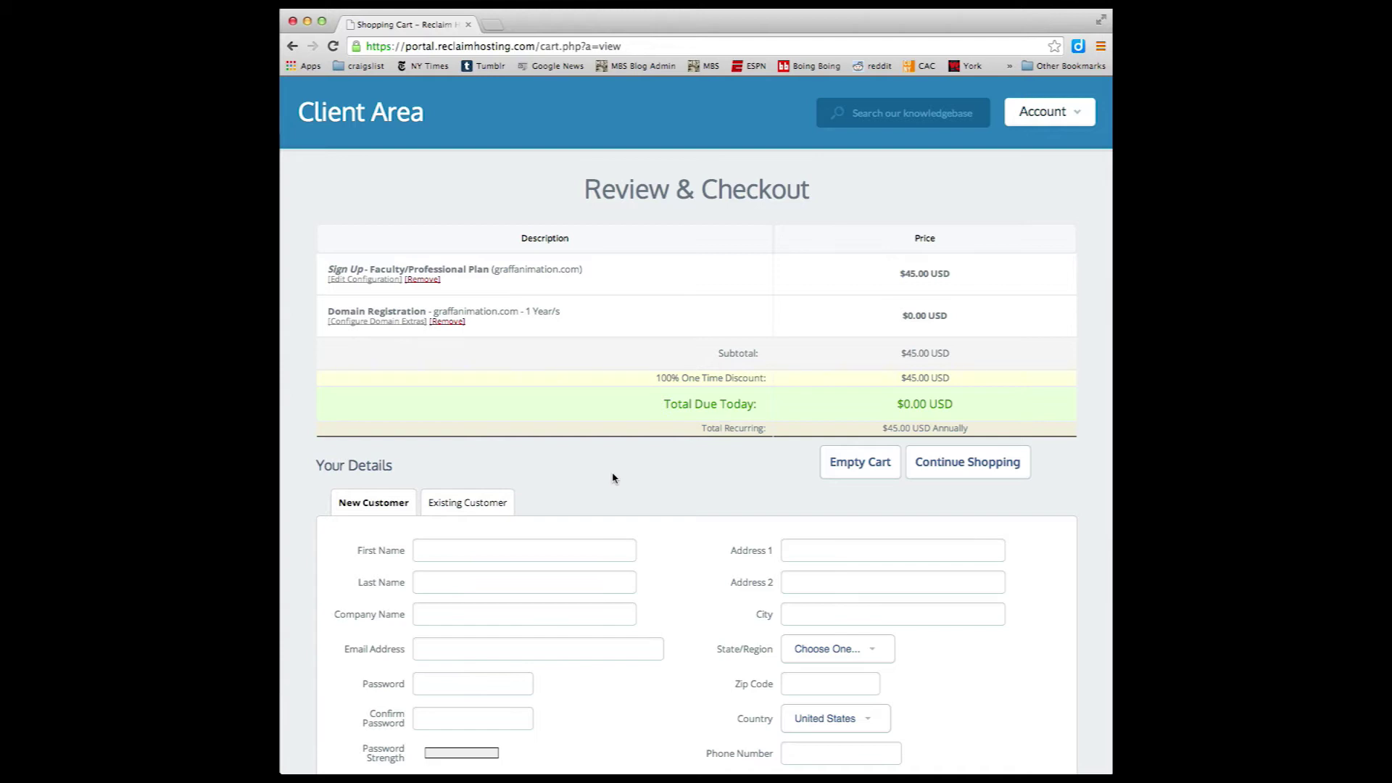
left_click(695, 708)
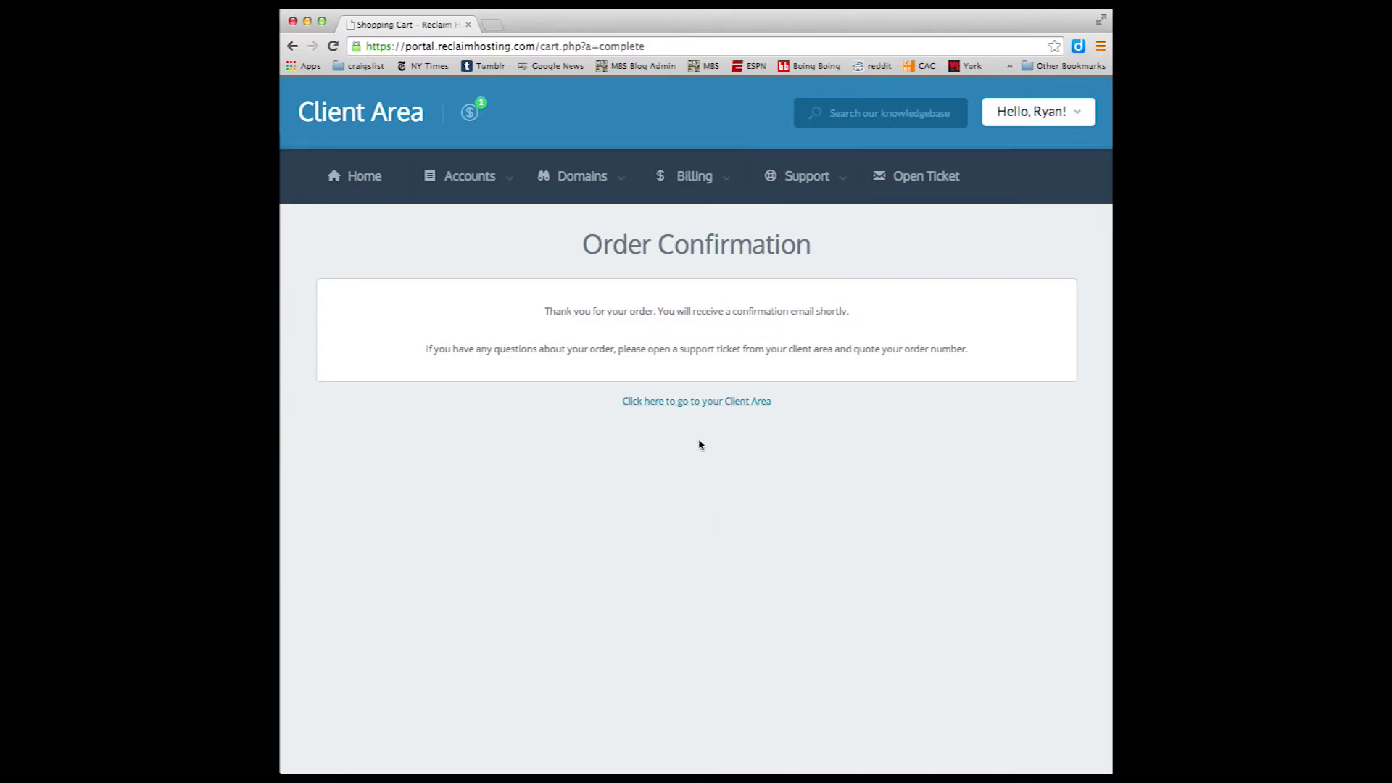
Step: Go to the Client Area dashboard and open cPanel for graffanimation.com
left_click(683, 402)
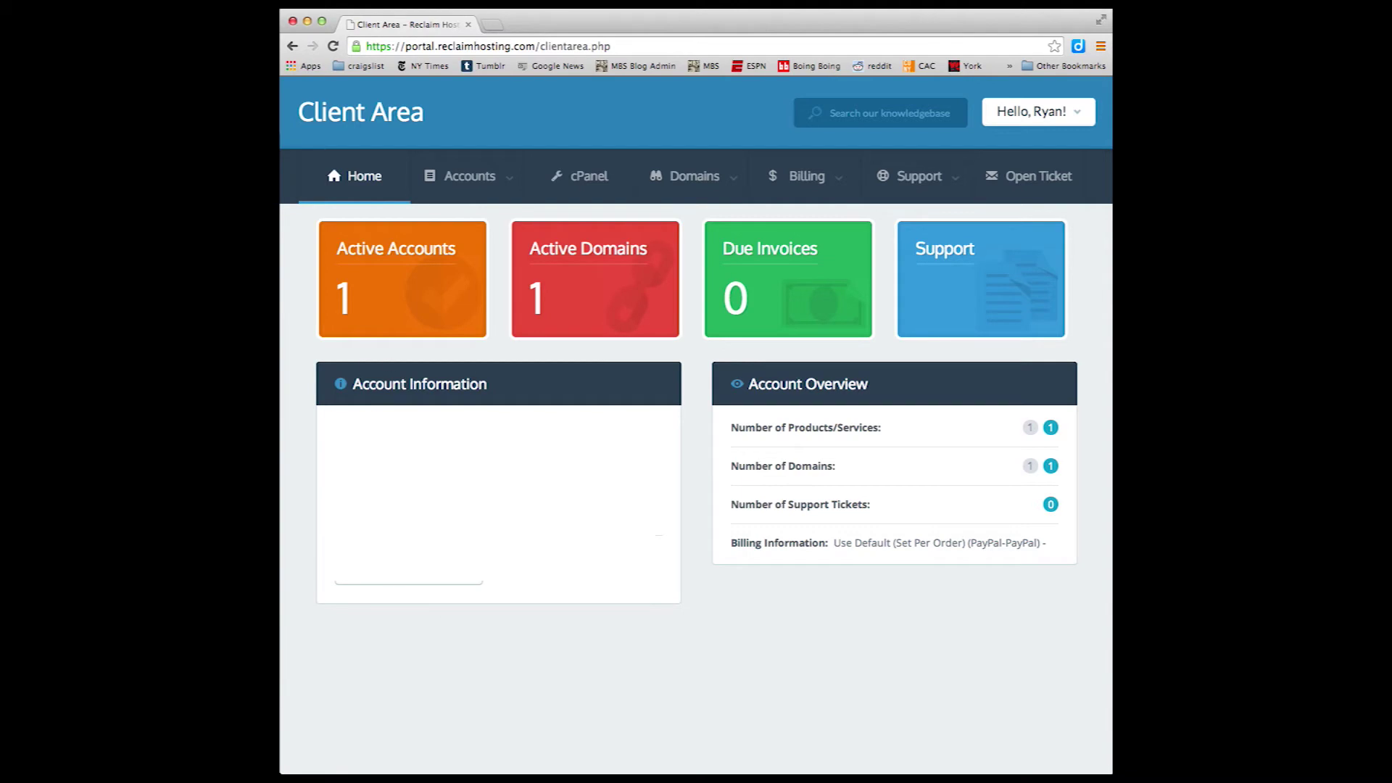
left_click(581, 178)
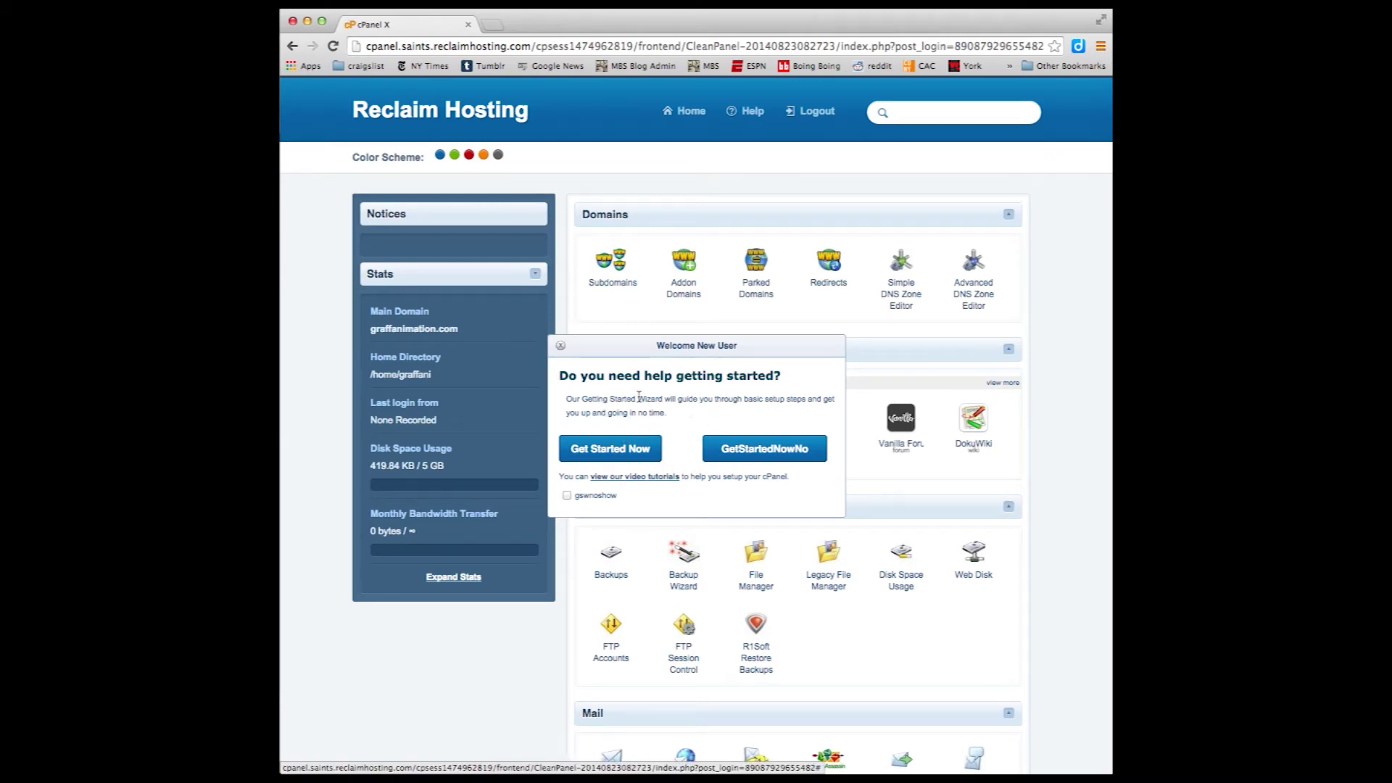
Step: Close the Welcome New User prompt and browse the Domains, Web Applications, Files and Mail sections
left_click(560, 348)
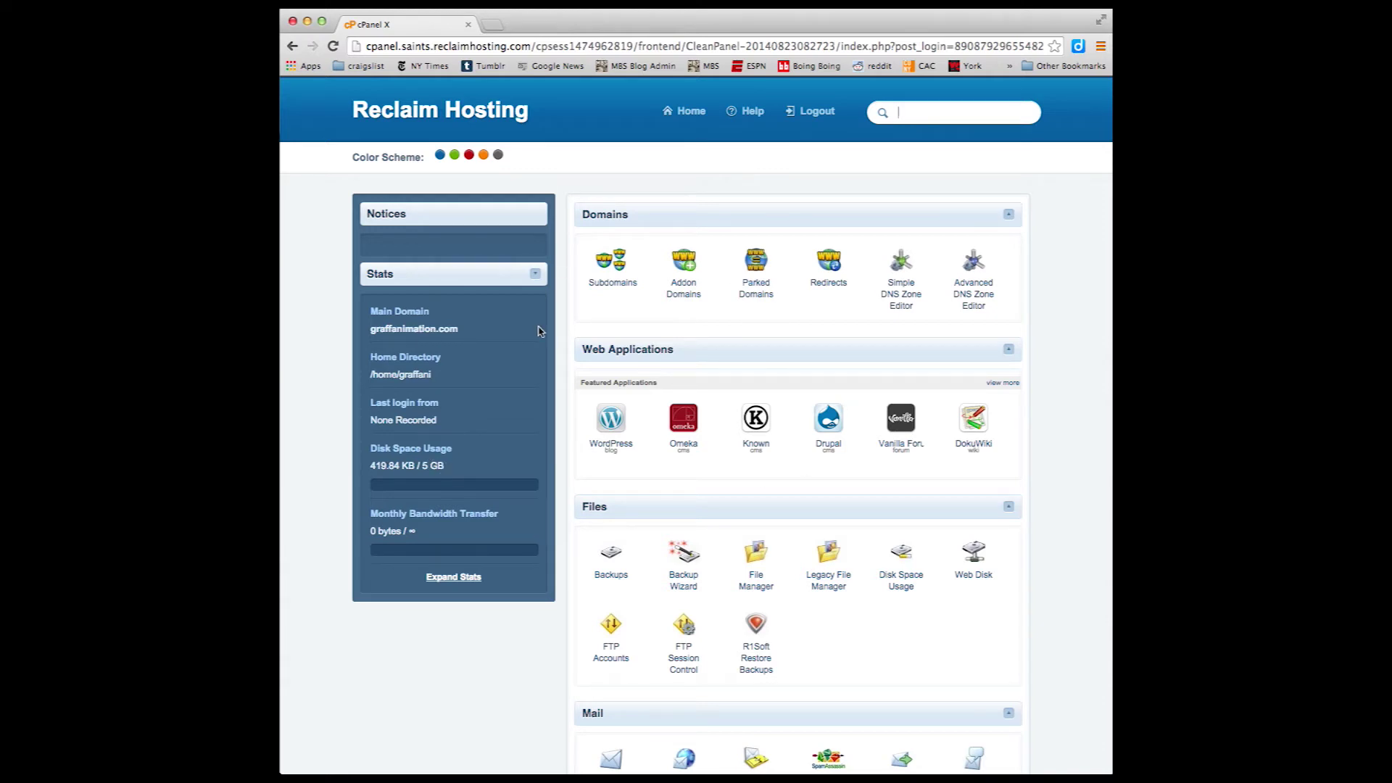
scroll(824, 486, "down", 10)
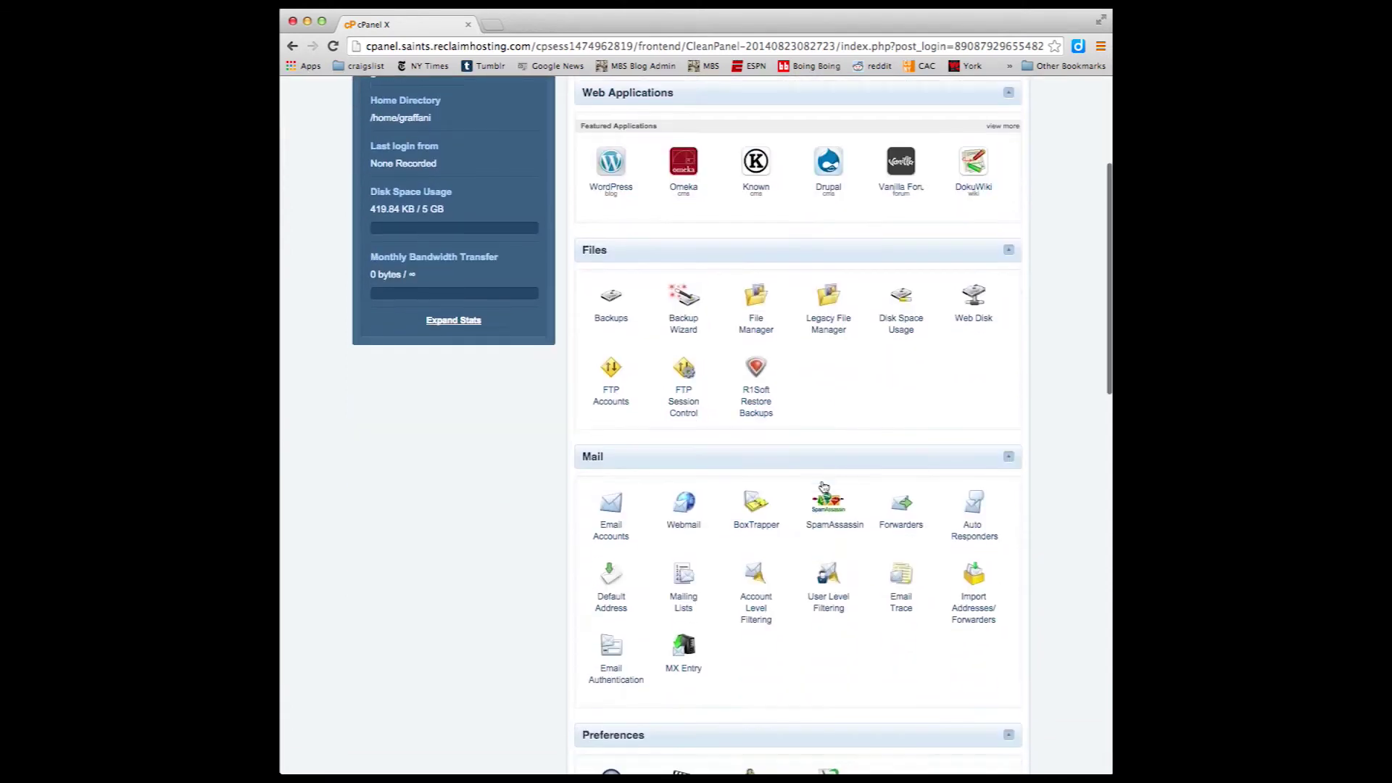
scroll(824, 486, "down", 7)
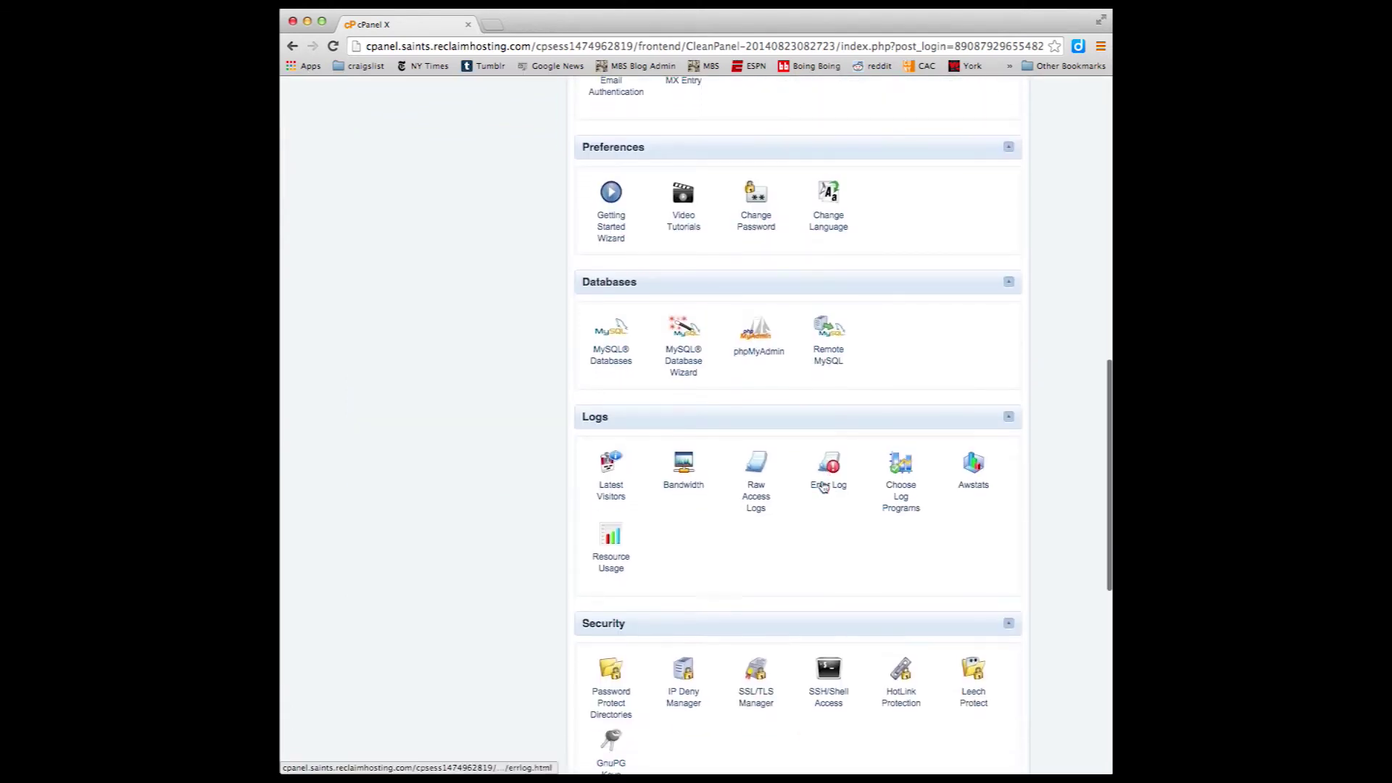
scroll(823, 486, "down", 3)
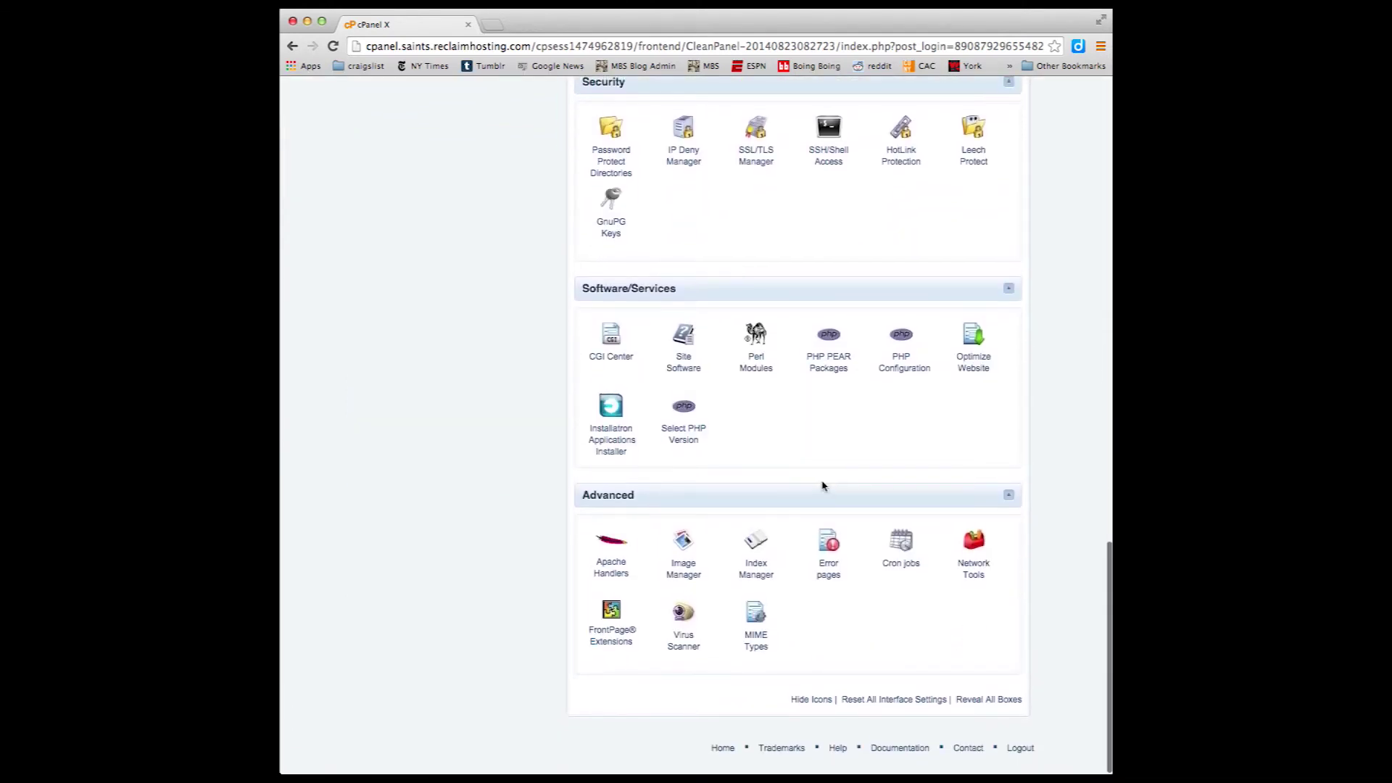
scroll(824, 485, "up", 9)
scroll(824, 486, "down", 3)
scroll(824, 485, "up", 4)
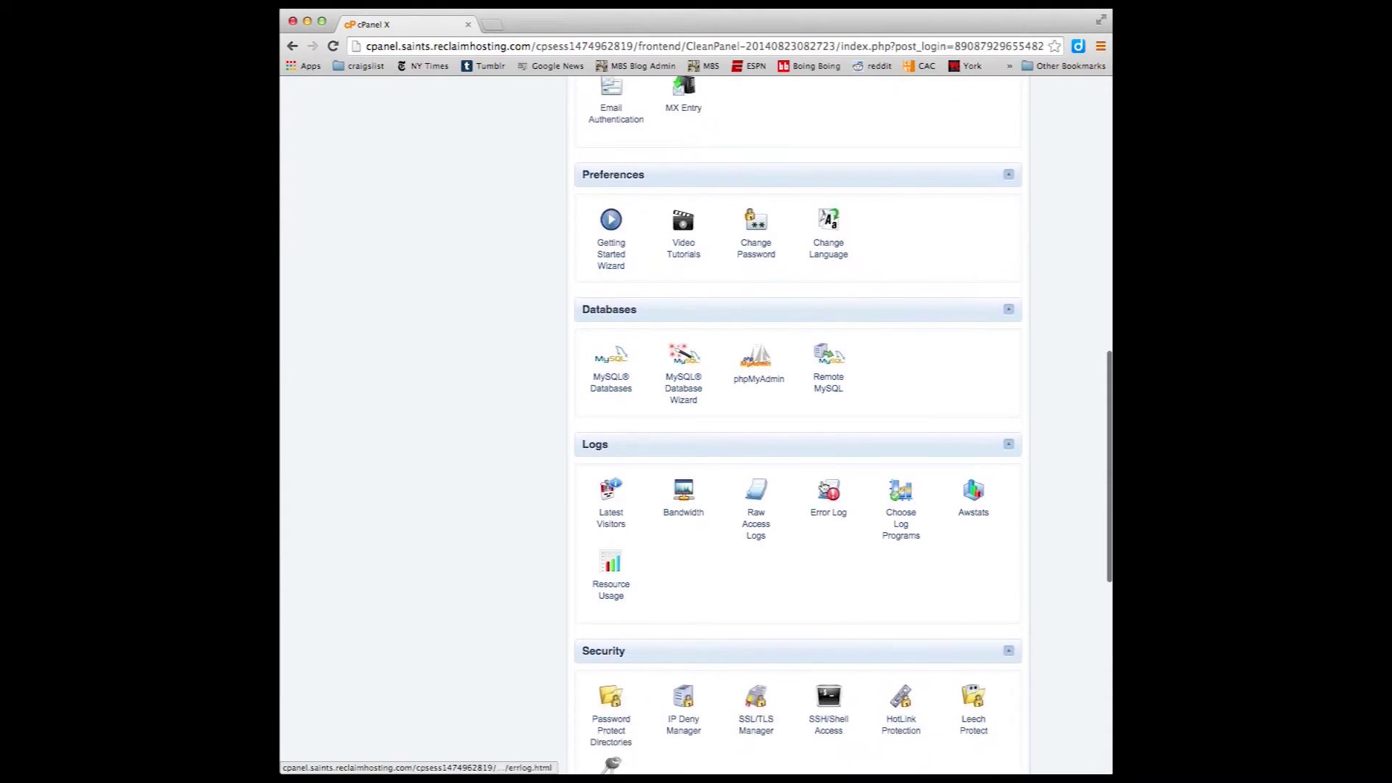
scroll(824, 485, "down", 6)
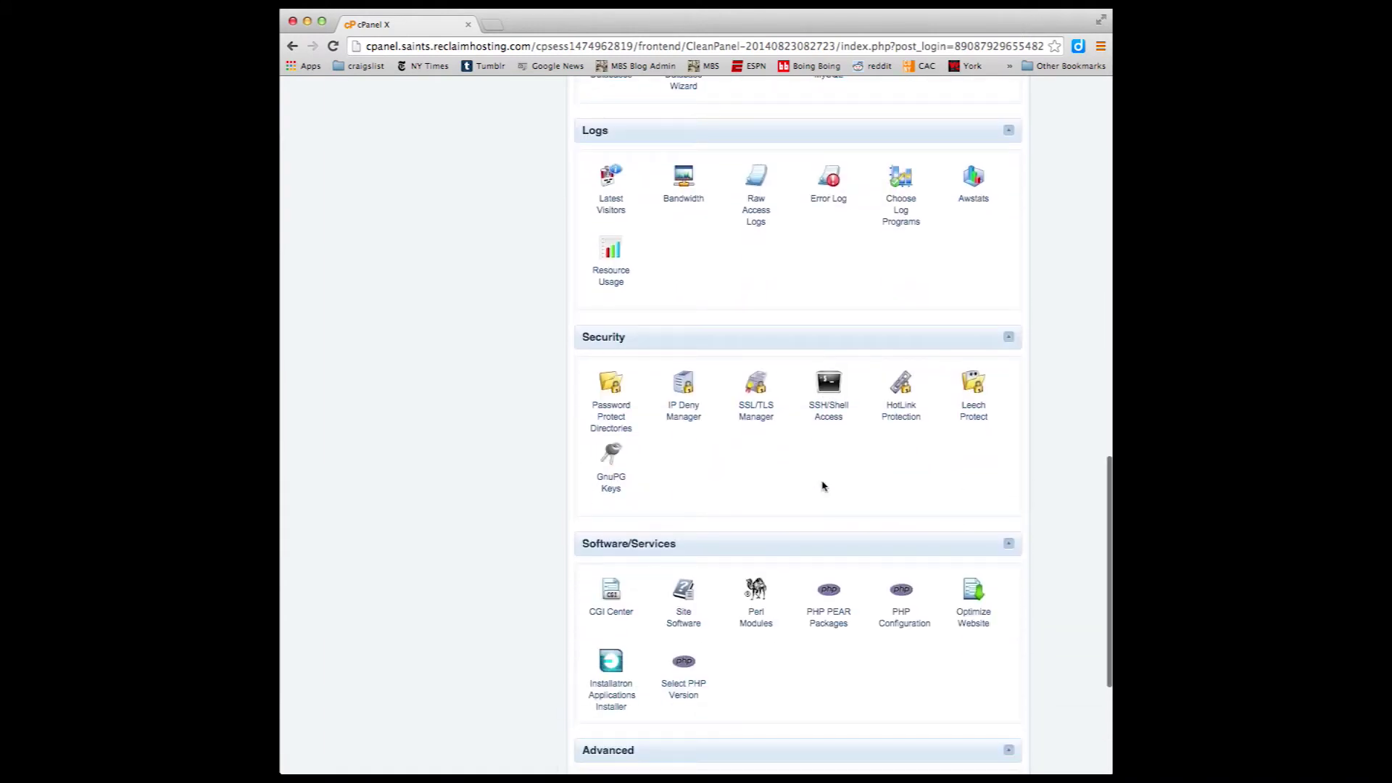
scroll(824, 485, "up", 1)
scroll(824, 485, "up", 14)
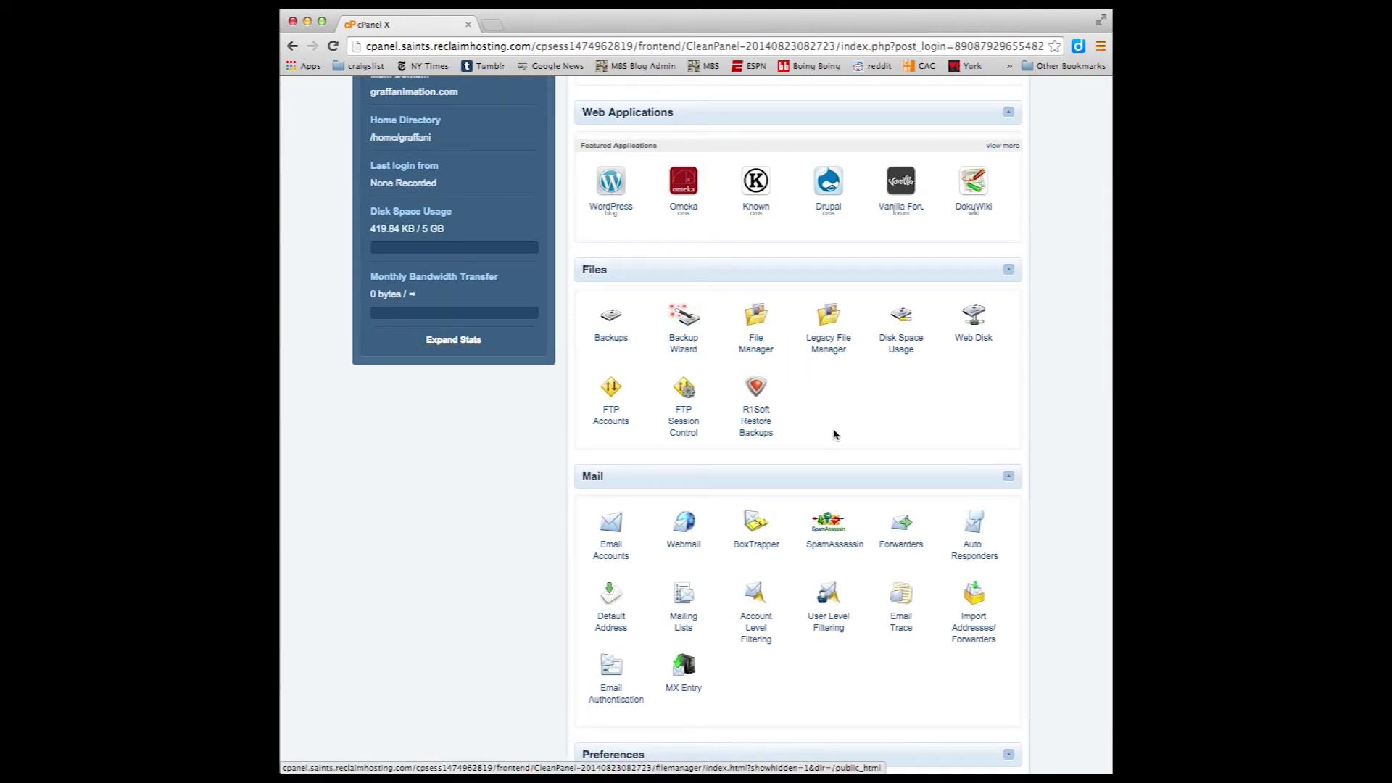
scroll(841, 439, "up", 4)
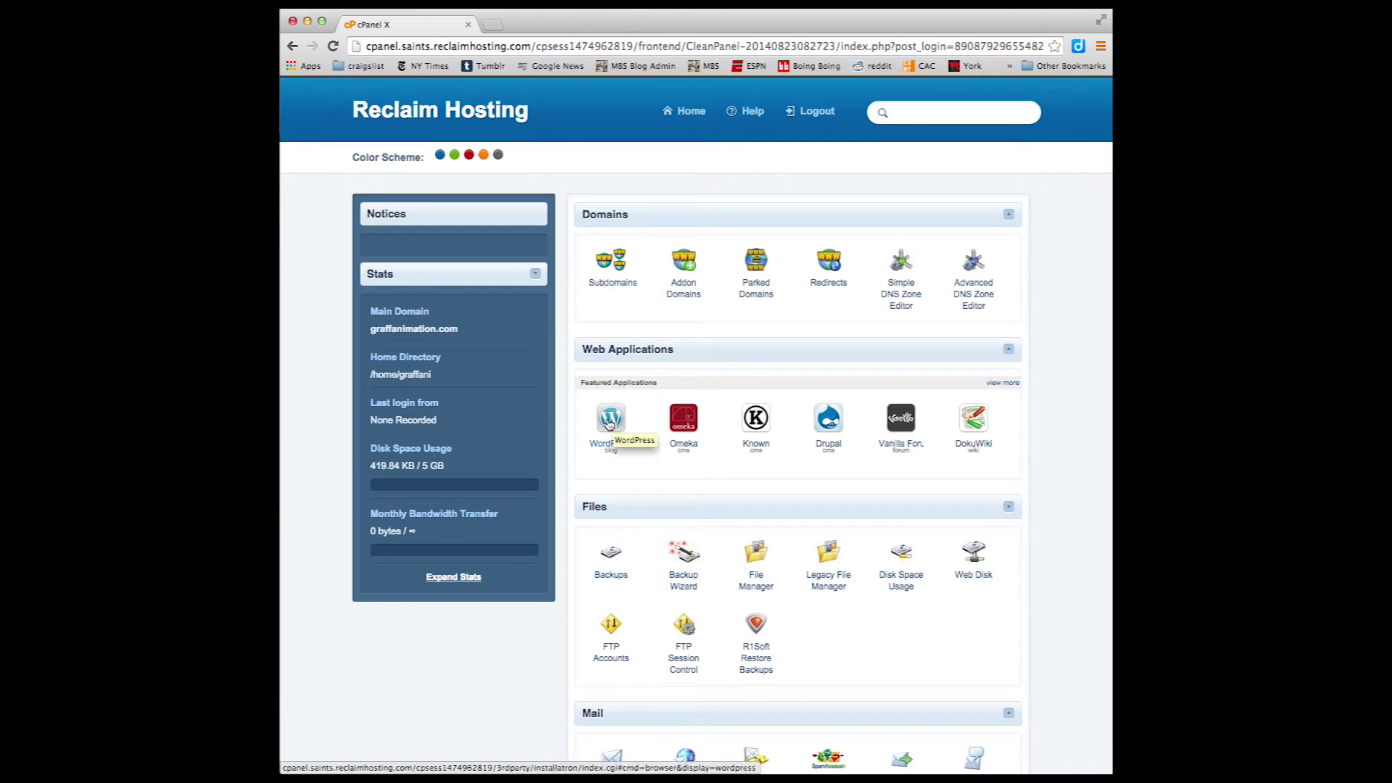
Step: Open WordPress under Web Applications and start a new installation on graffanimation.com
left_click(611, 421)
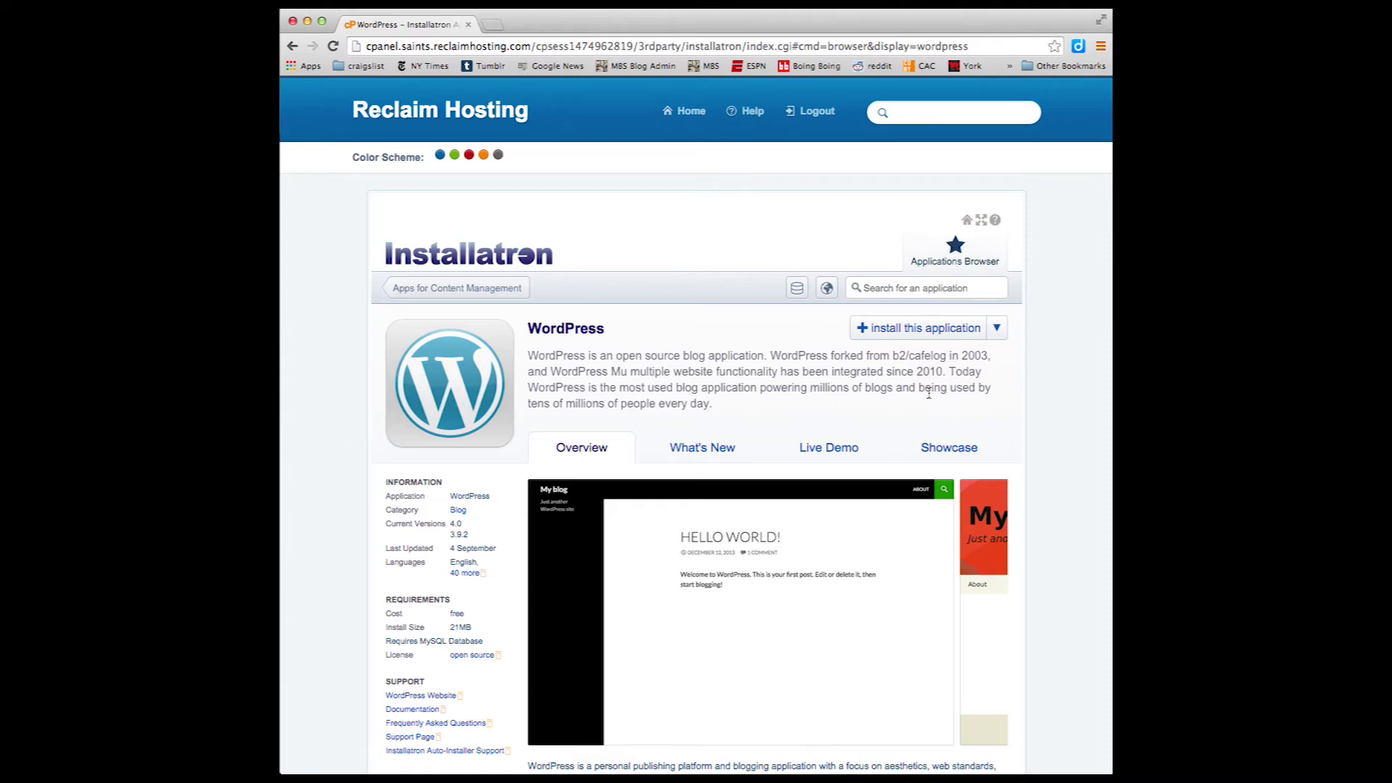
left_click(907, 330)
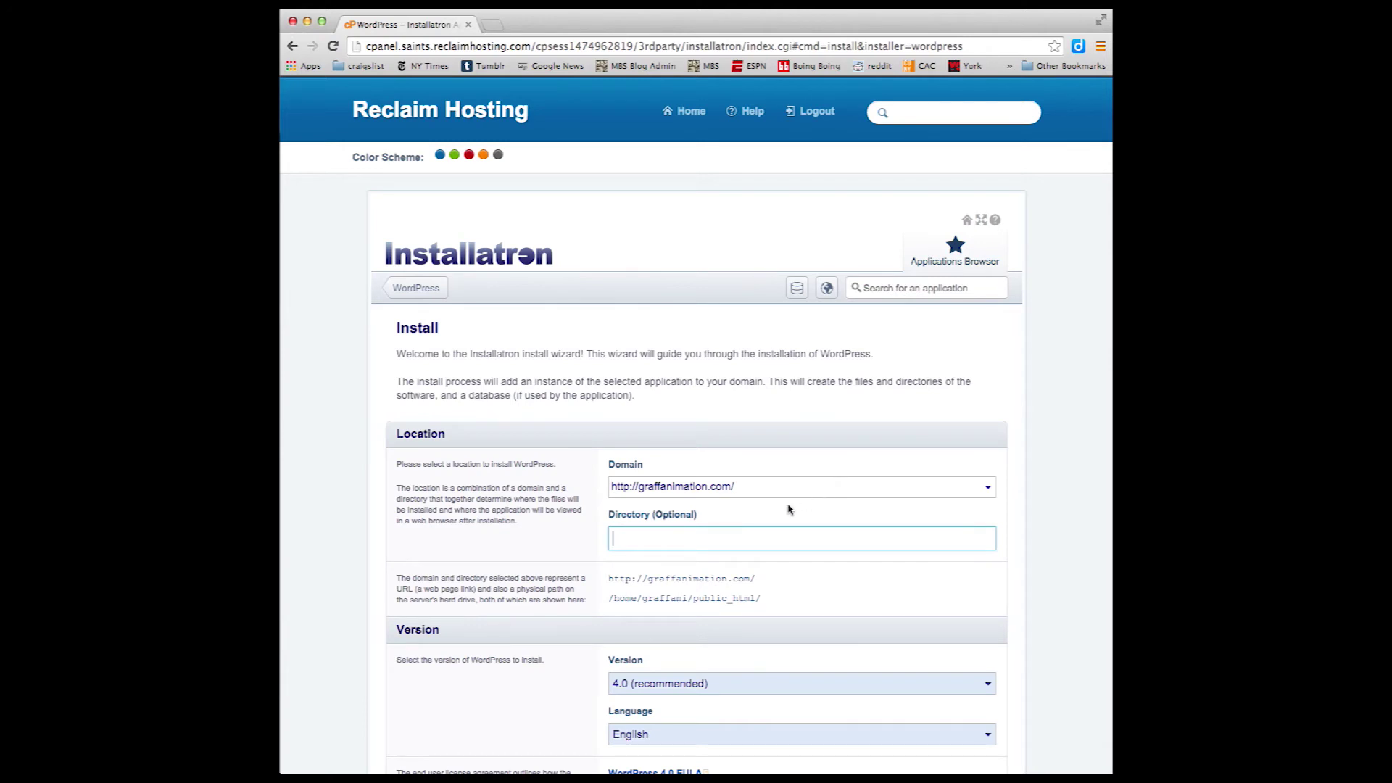
Step: Scroll through the WordPress install form's Location, Version and Settings sections
scroll(789, 509, "down", 4)
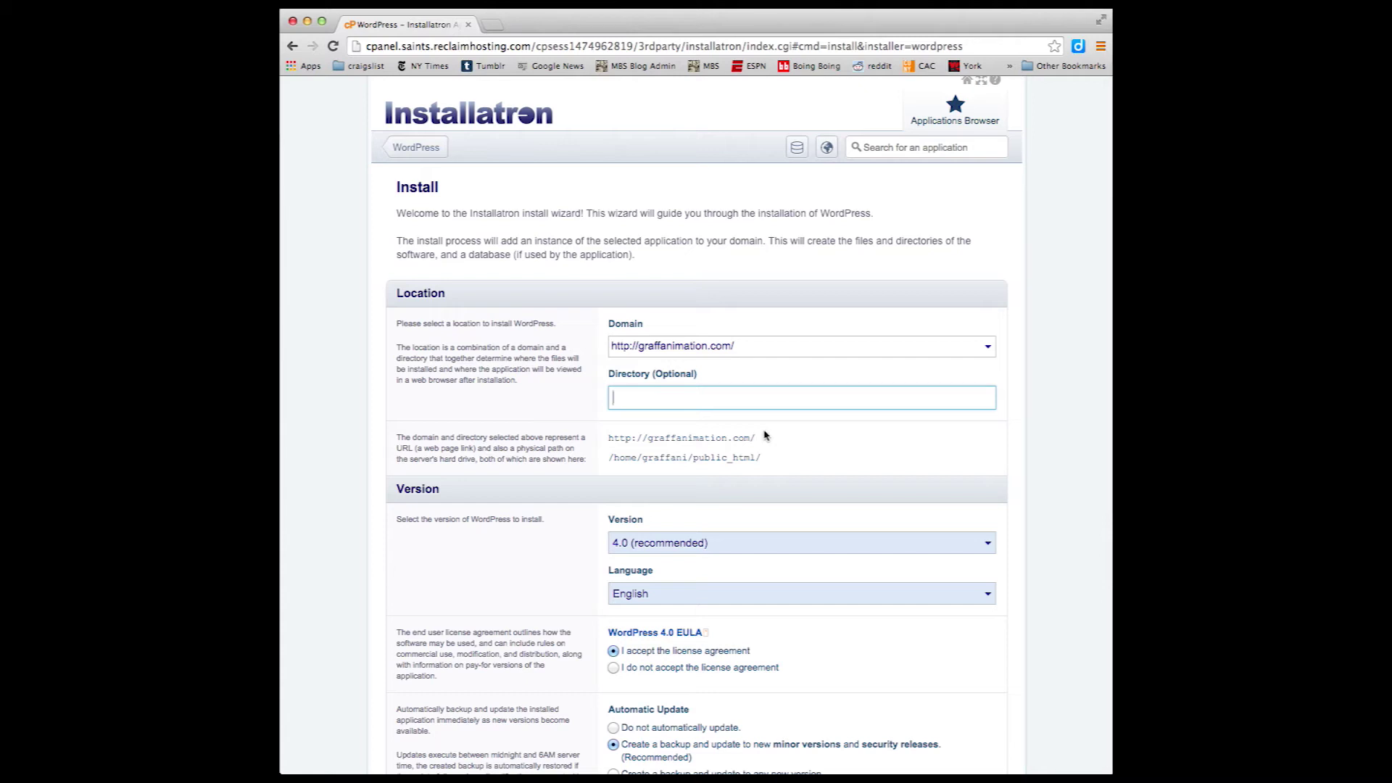
scroll(764, 435, "down", 2)
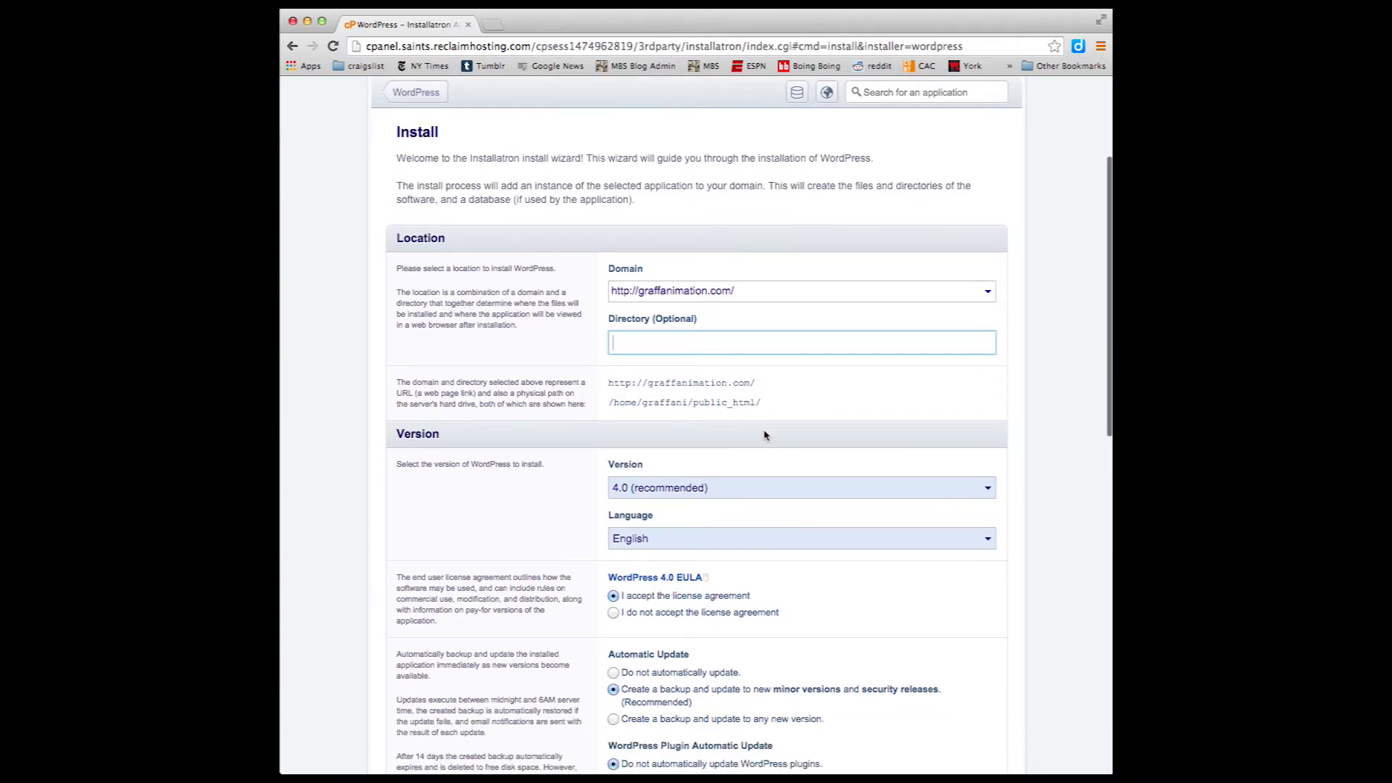
scroll(764, 435, "down", 6)
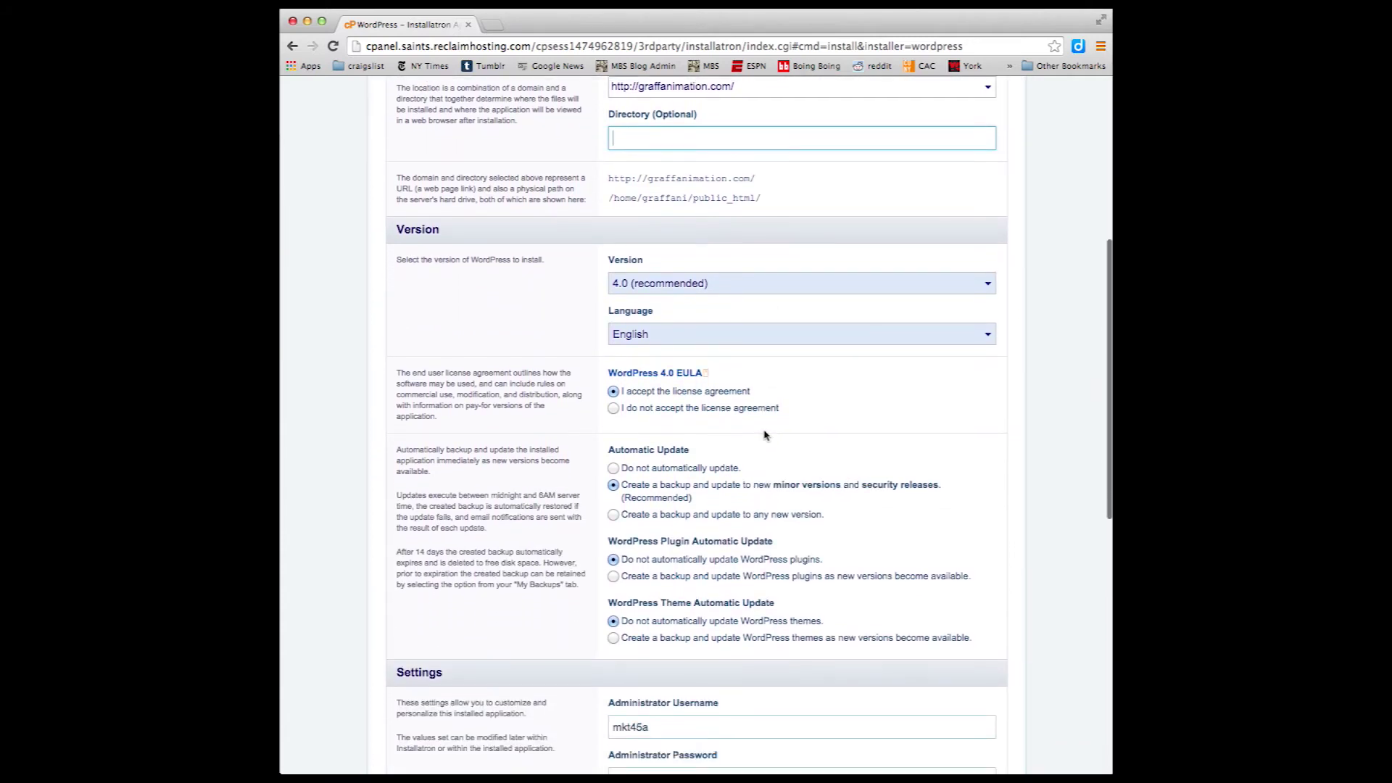
scroll(764, 435, "down", 8)
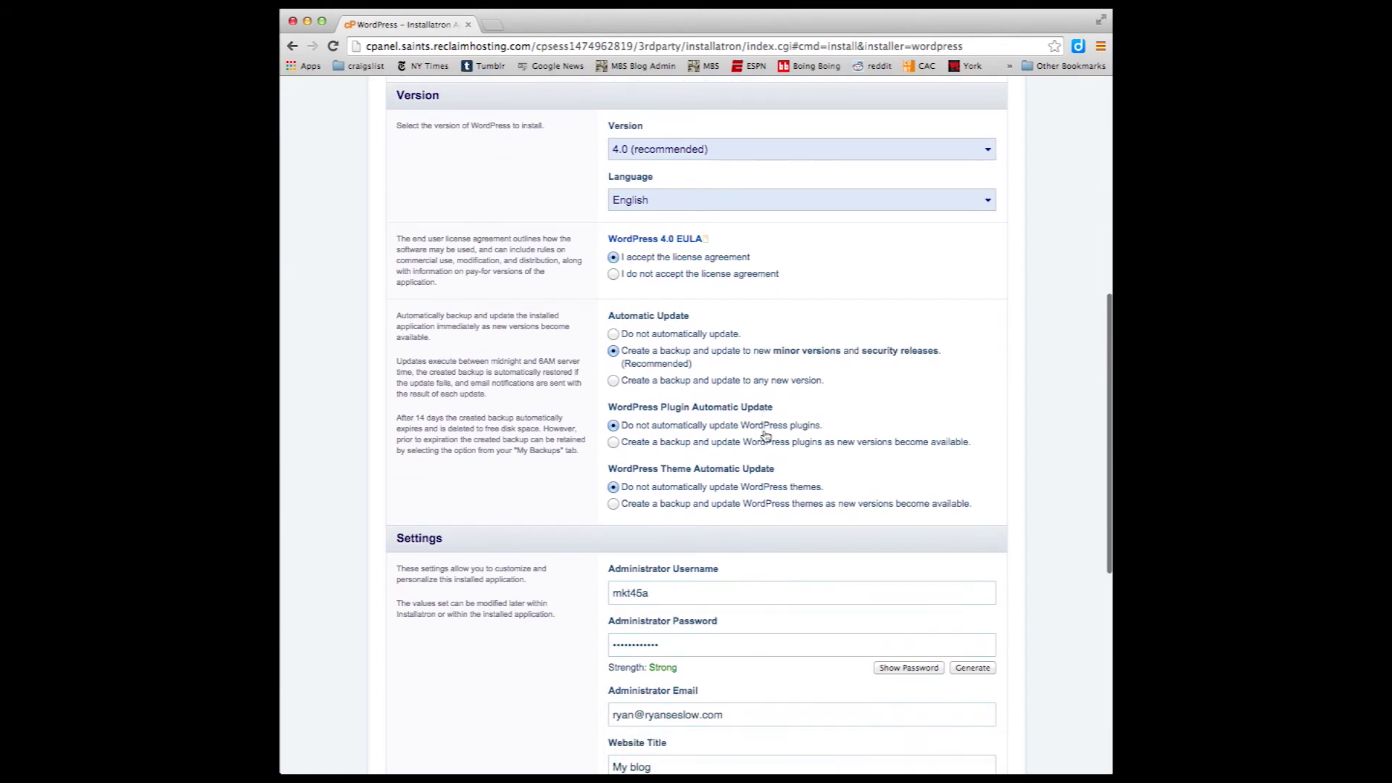
scroll(764, 435, "down", 5)
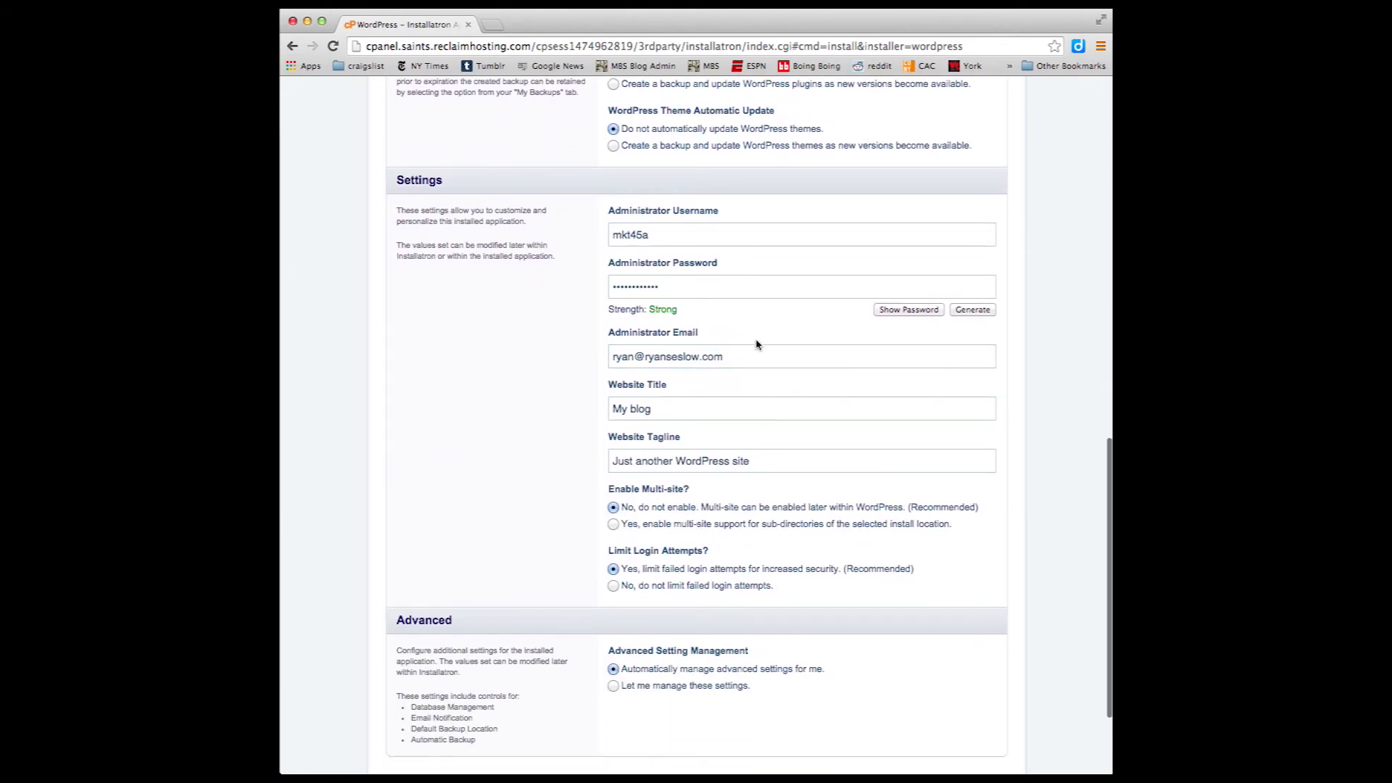
Step: Replace the default administrator username with your own and enter an admin password
double_click(671, 234)
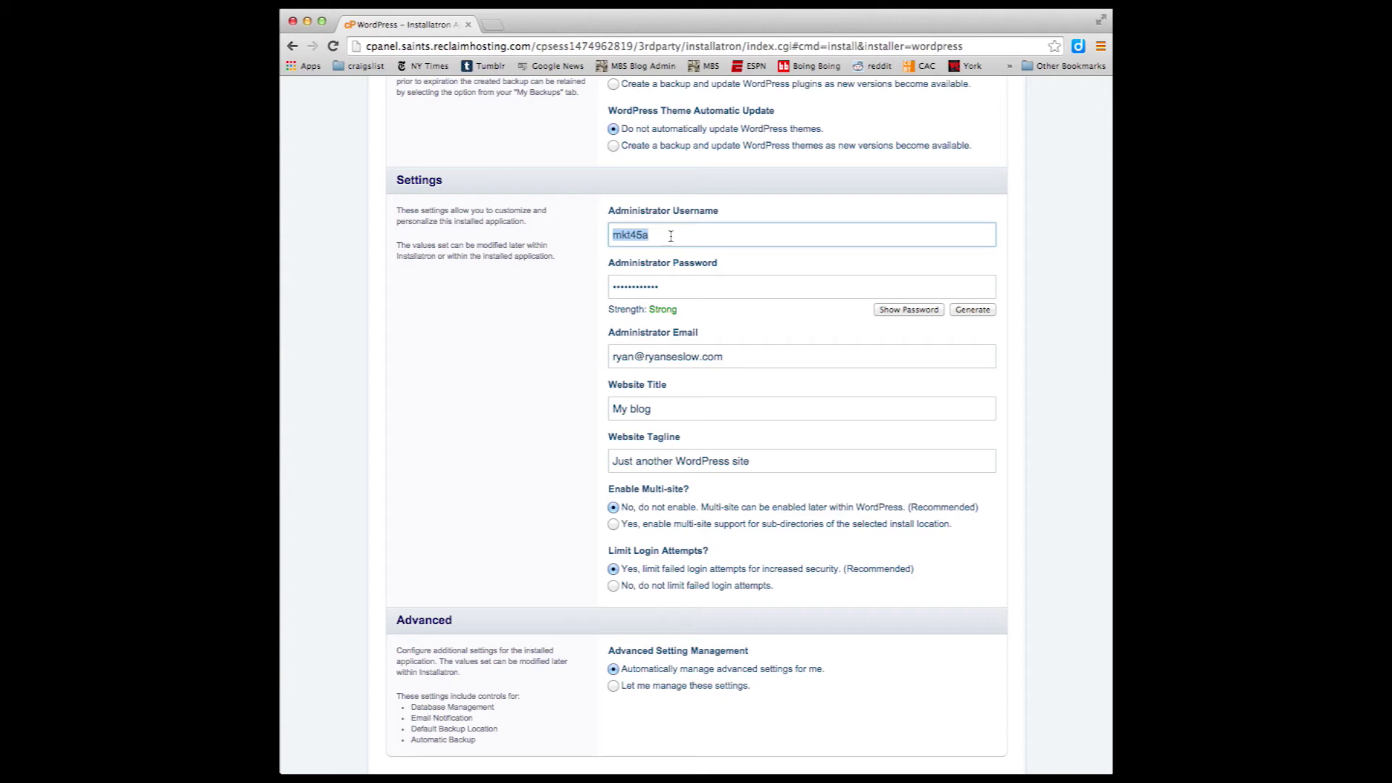
key("BackSpace")
type("Ryanseslow")
key("Tab")
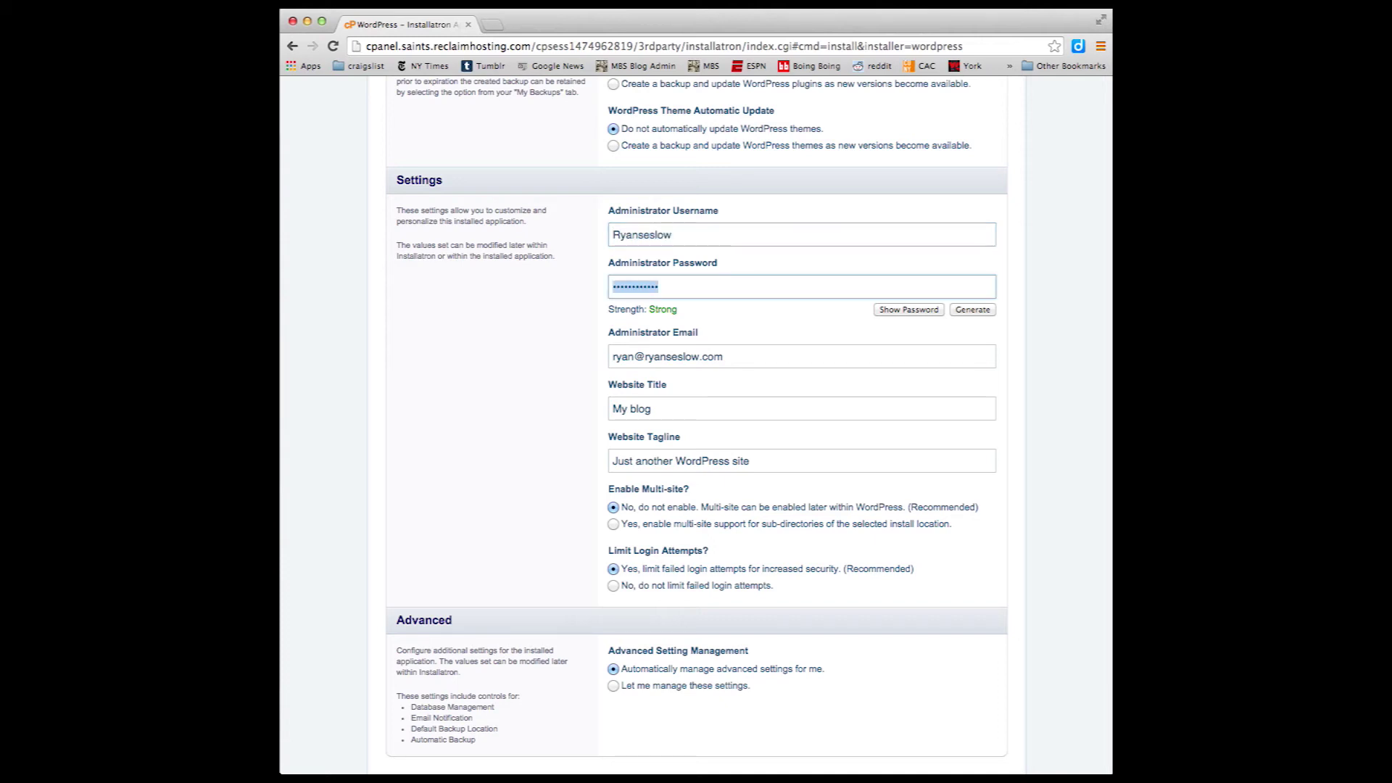
type("****************")
Step: Title the site 'Graffanimation', clear the default tagline, and start the install
left_click(683, 409)
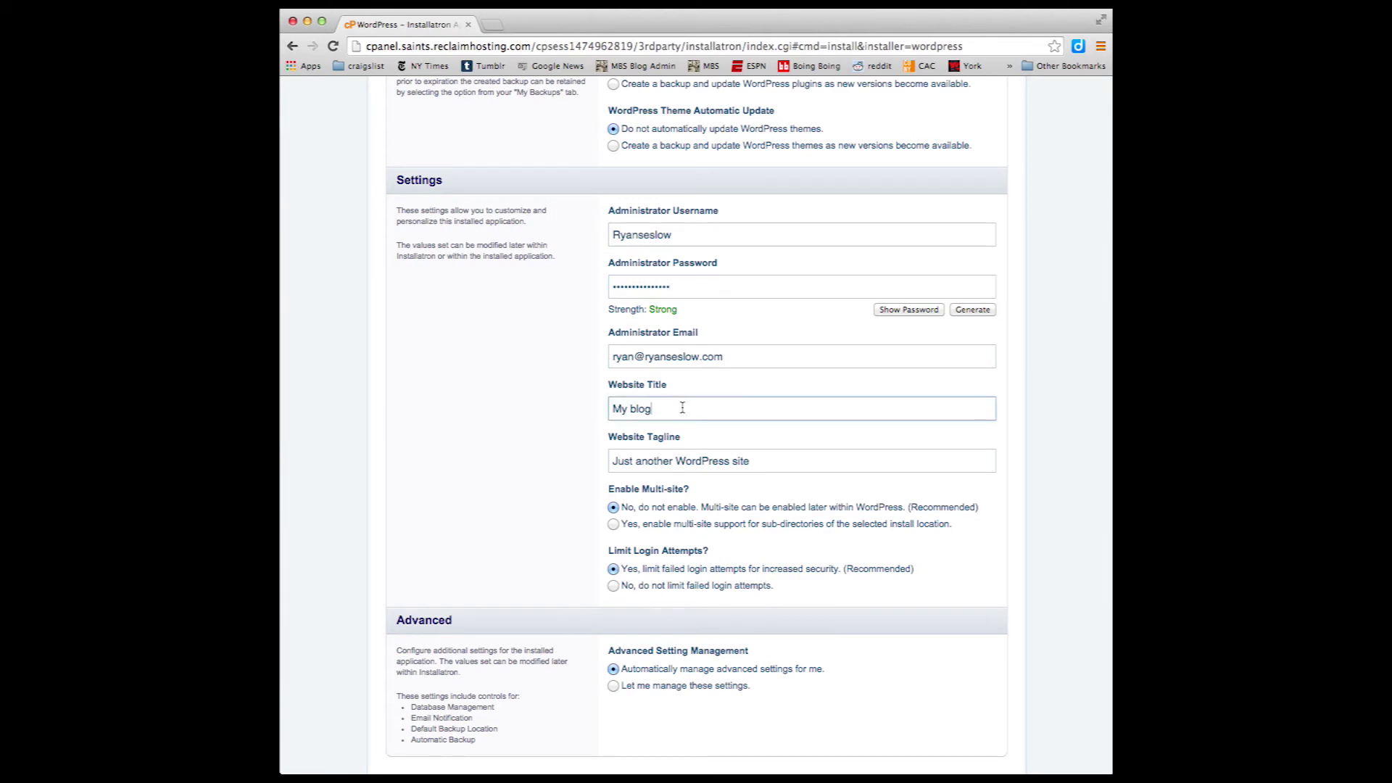
key("shift+Left")
key("shift+Left")
key("shift+Left")
key("shift+Left")
key("shift+Left")
key("shift+Left")
key("shift+Left")
key("BackSpace")
key("Tab")
key("BackSpace")
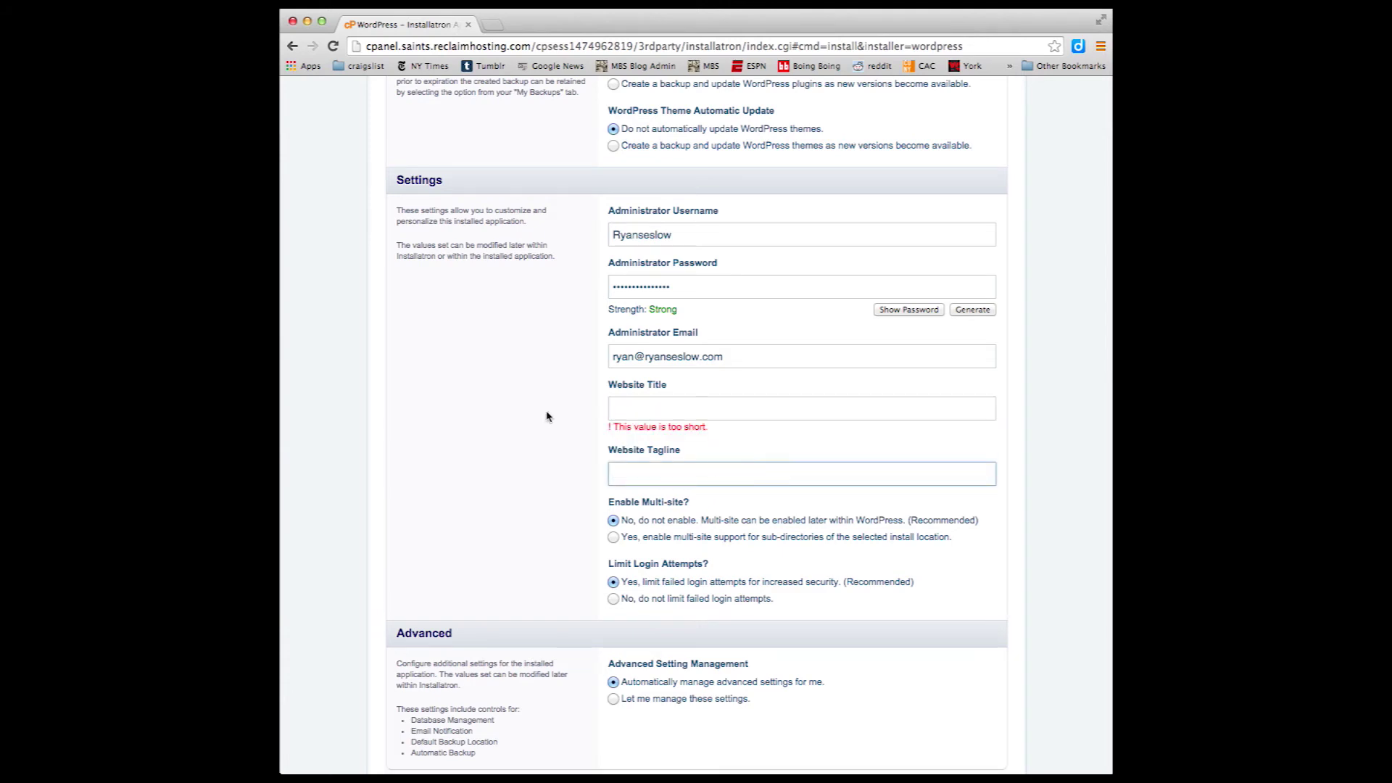
left_click(646, 408)
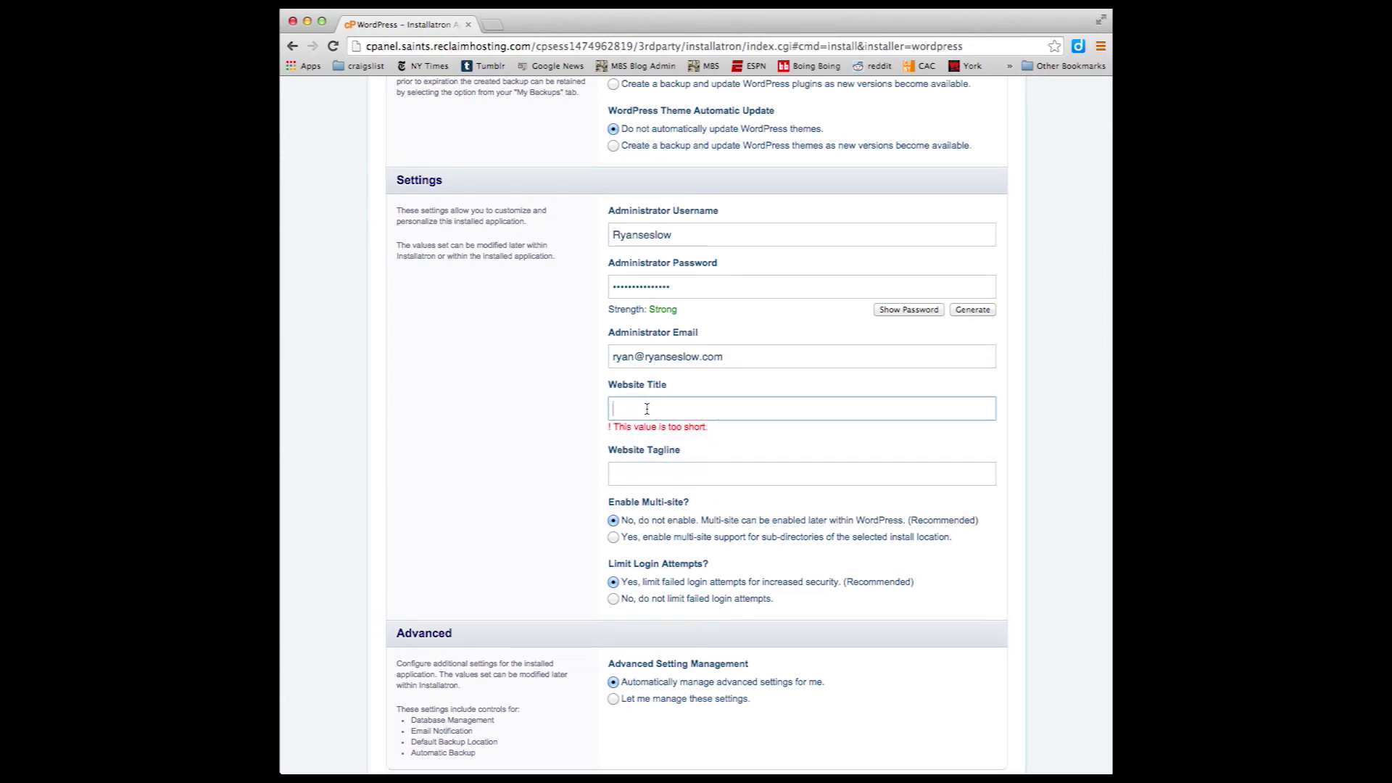
type("Graffanimation")
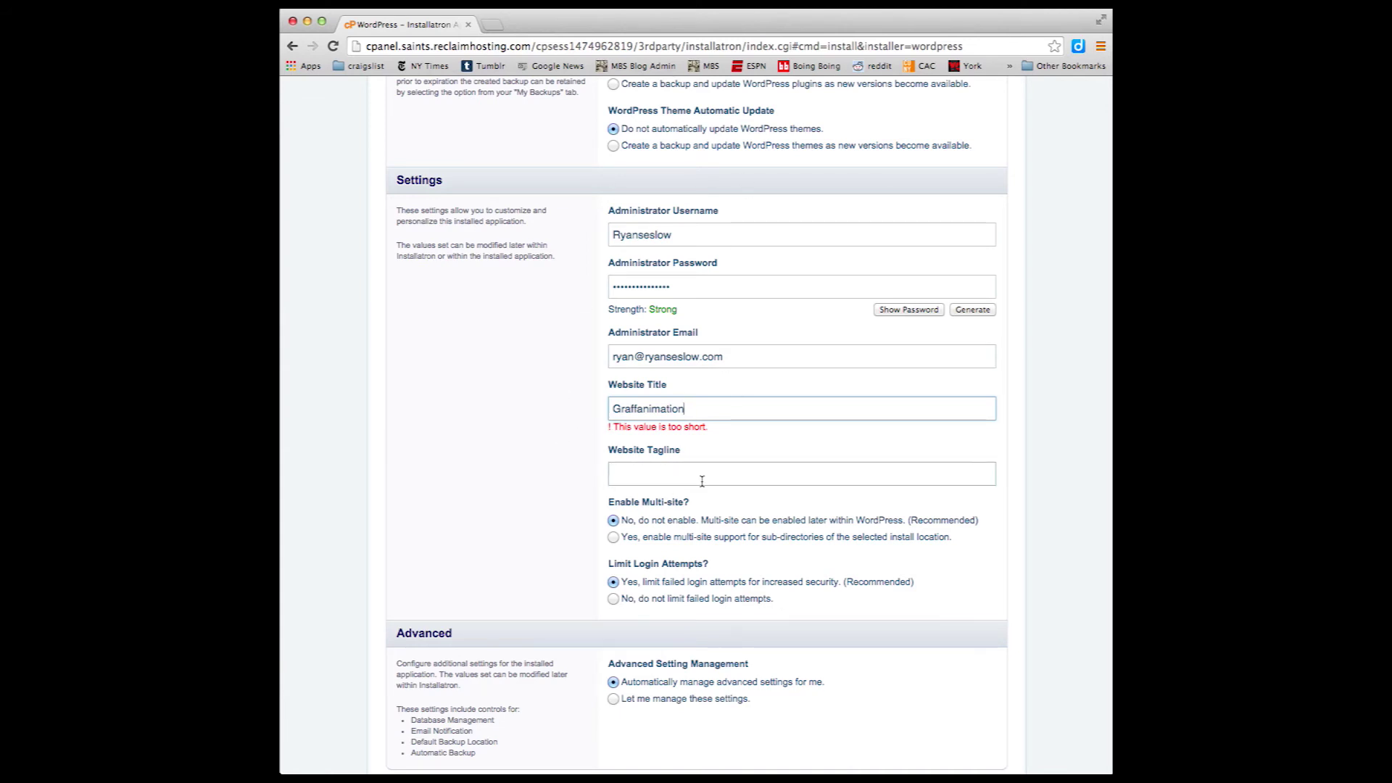
scroll(708, 485, "down", 2)
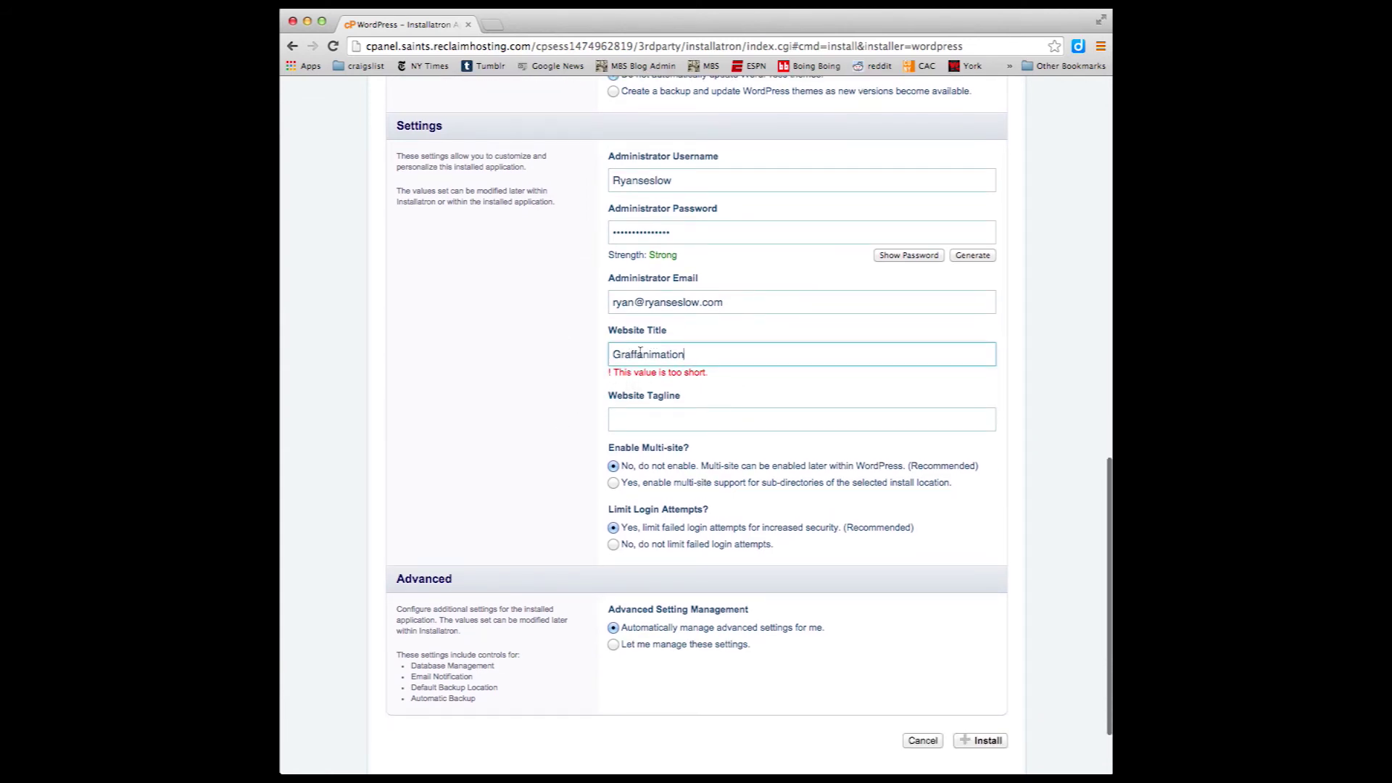
scroll(565, 443, "down", 3)
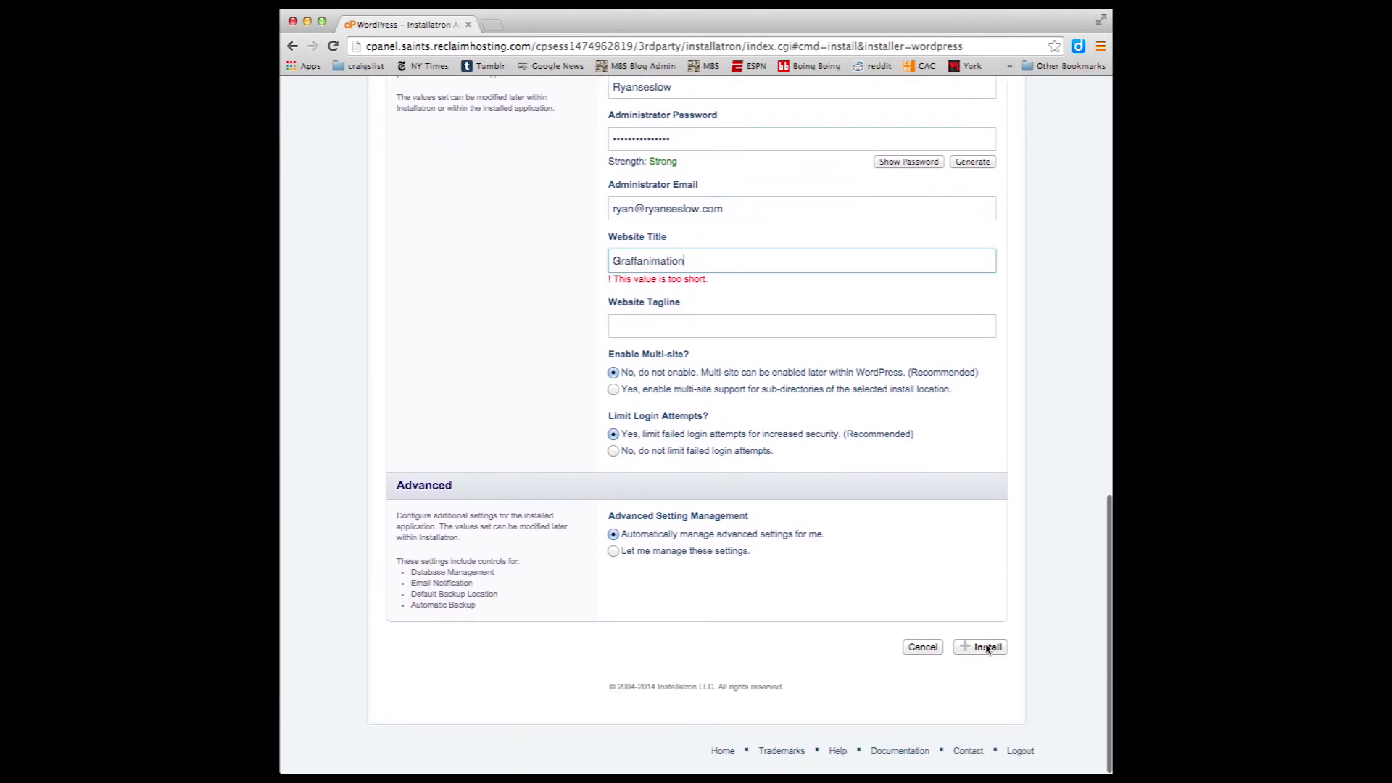
left_click(983, 651)
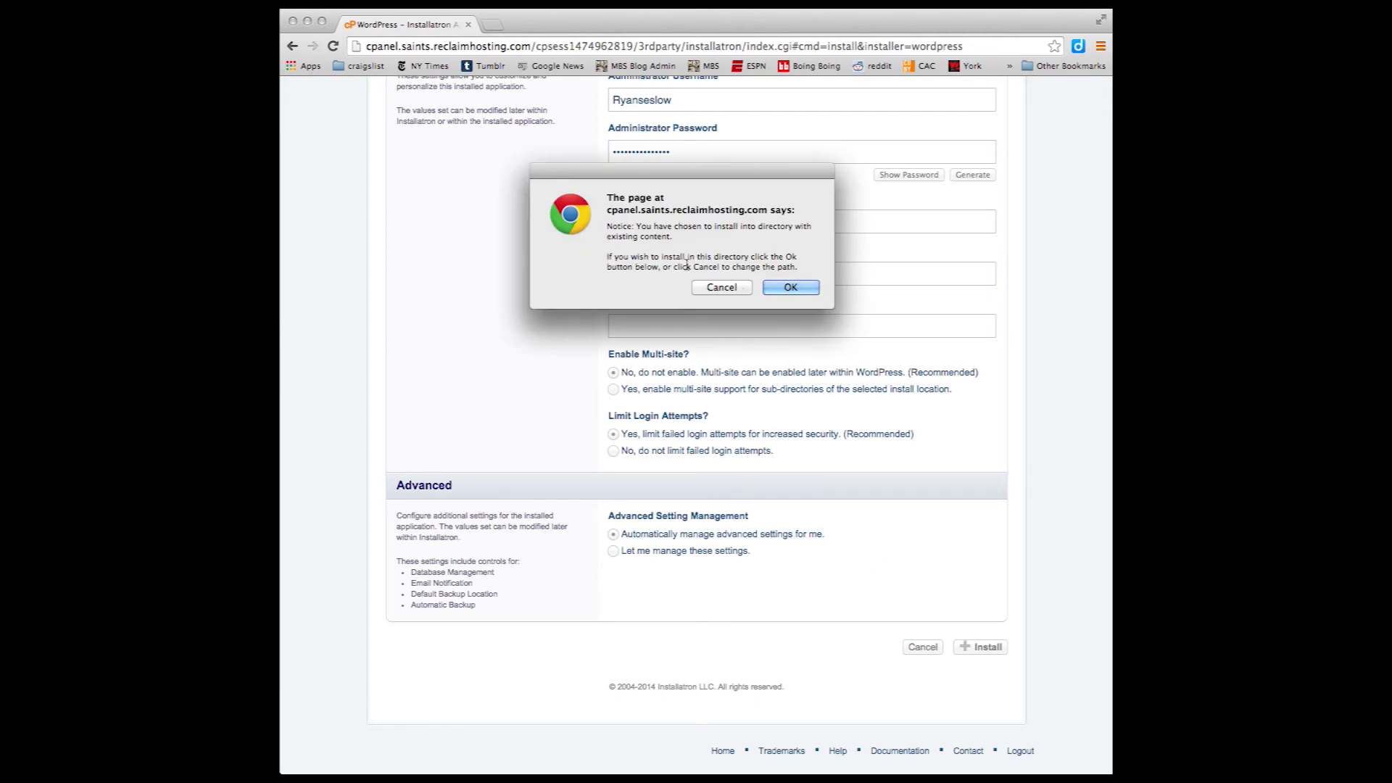
Step: Confirm installing over existing content, then open the new graffanimation.com WordPress site
left_click(794, 288)
scroll(809, 290, "up", 3)
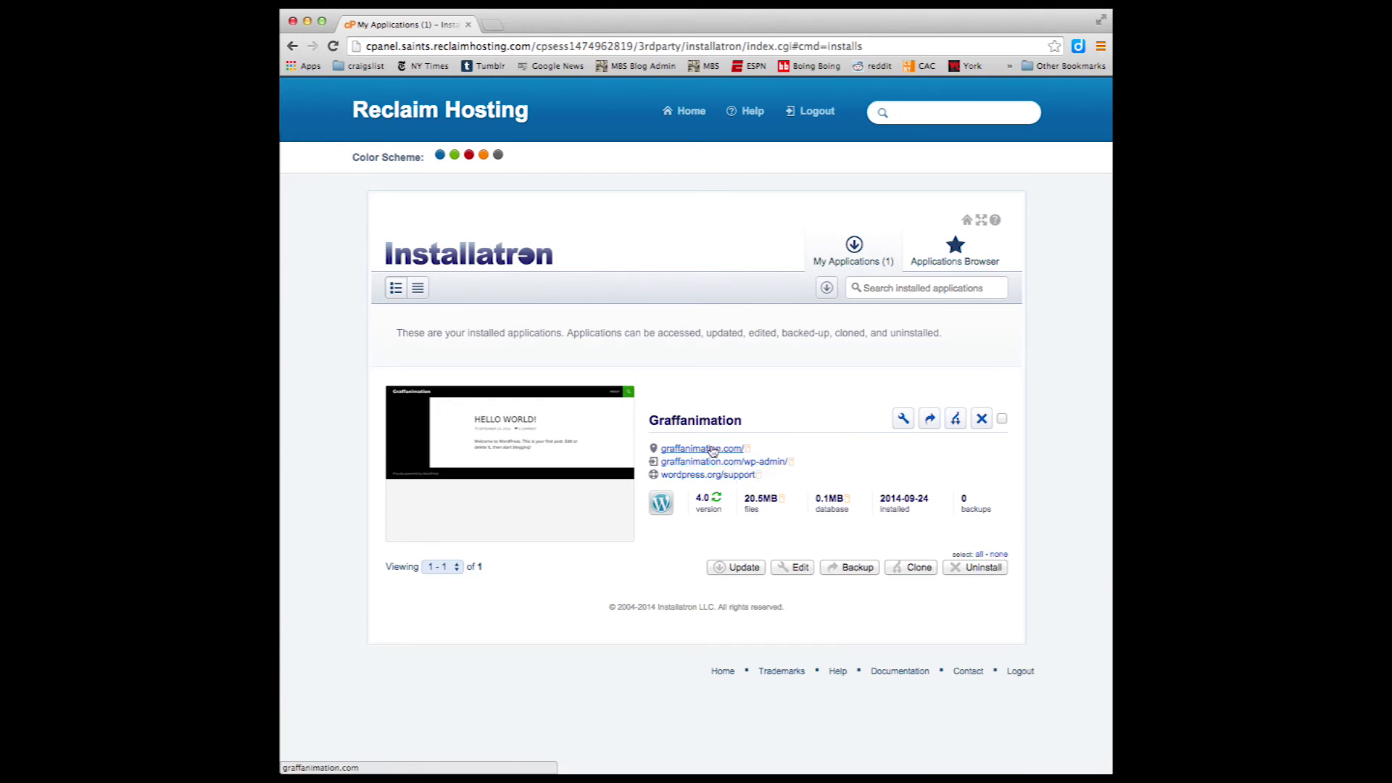
left_click(712, 450)
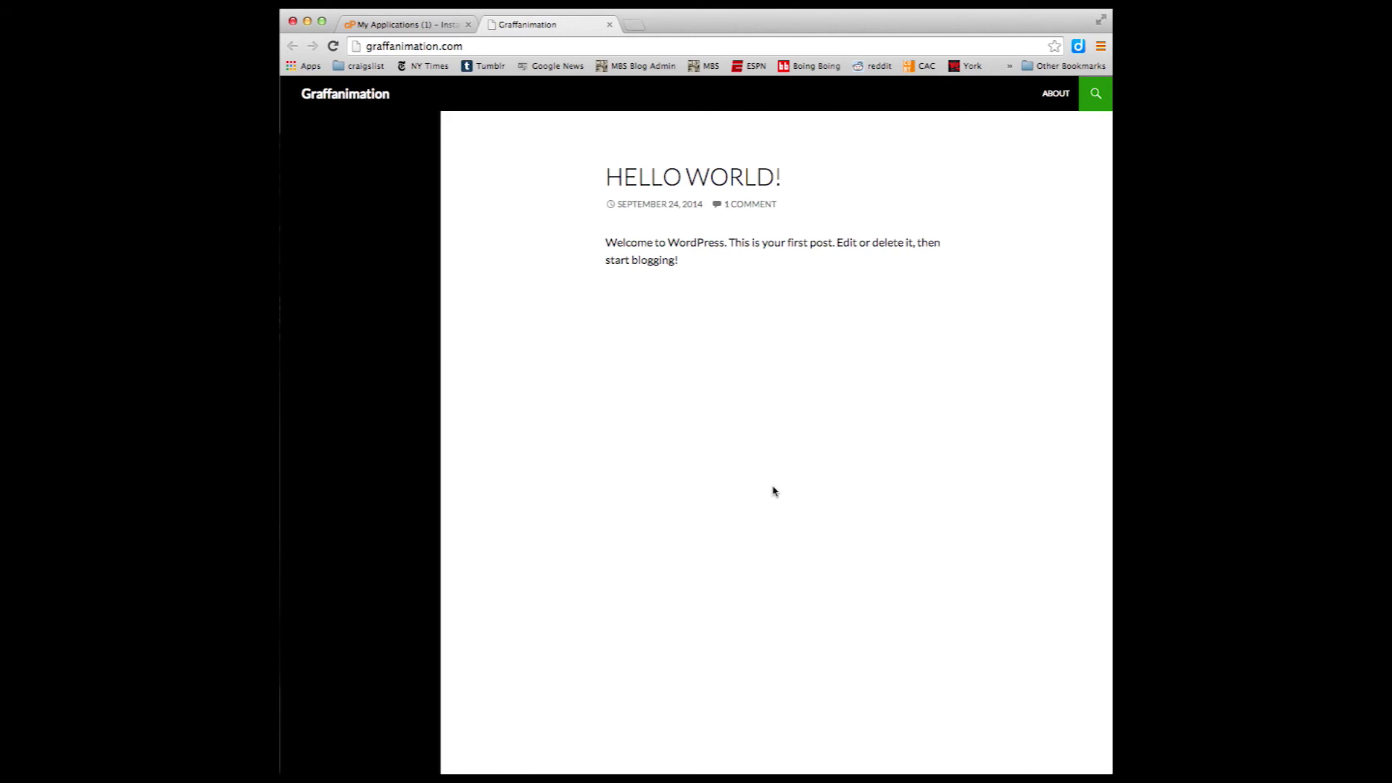
Step: Check the new site's address, then return to Installatron's My Applications list
left_click(445, 50)
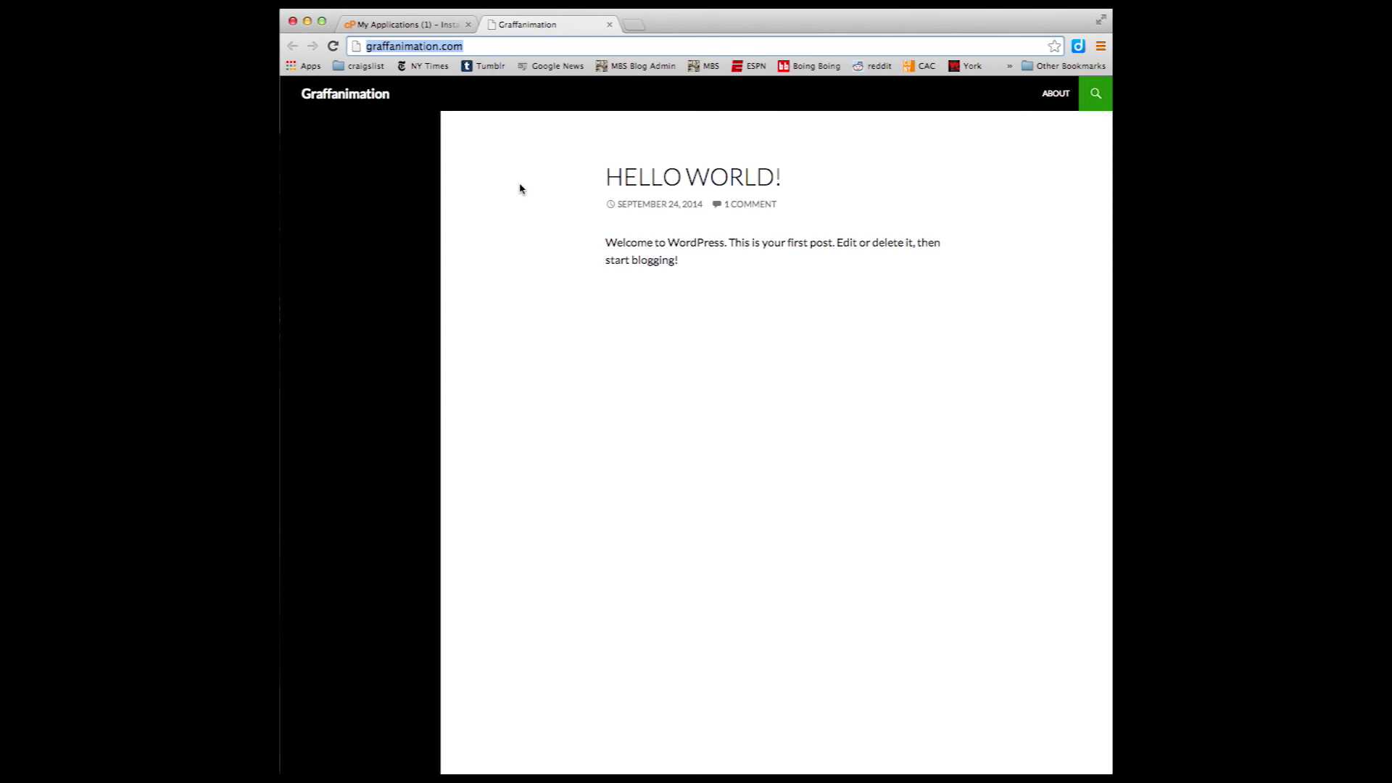
left_click(438, 24)
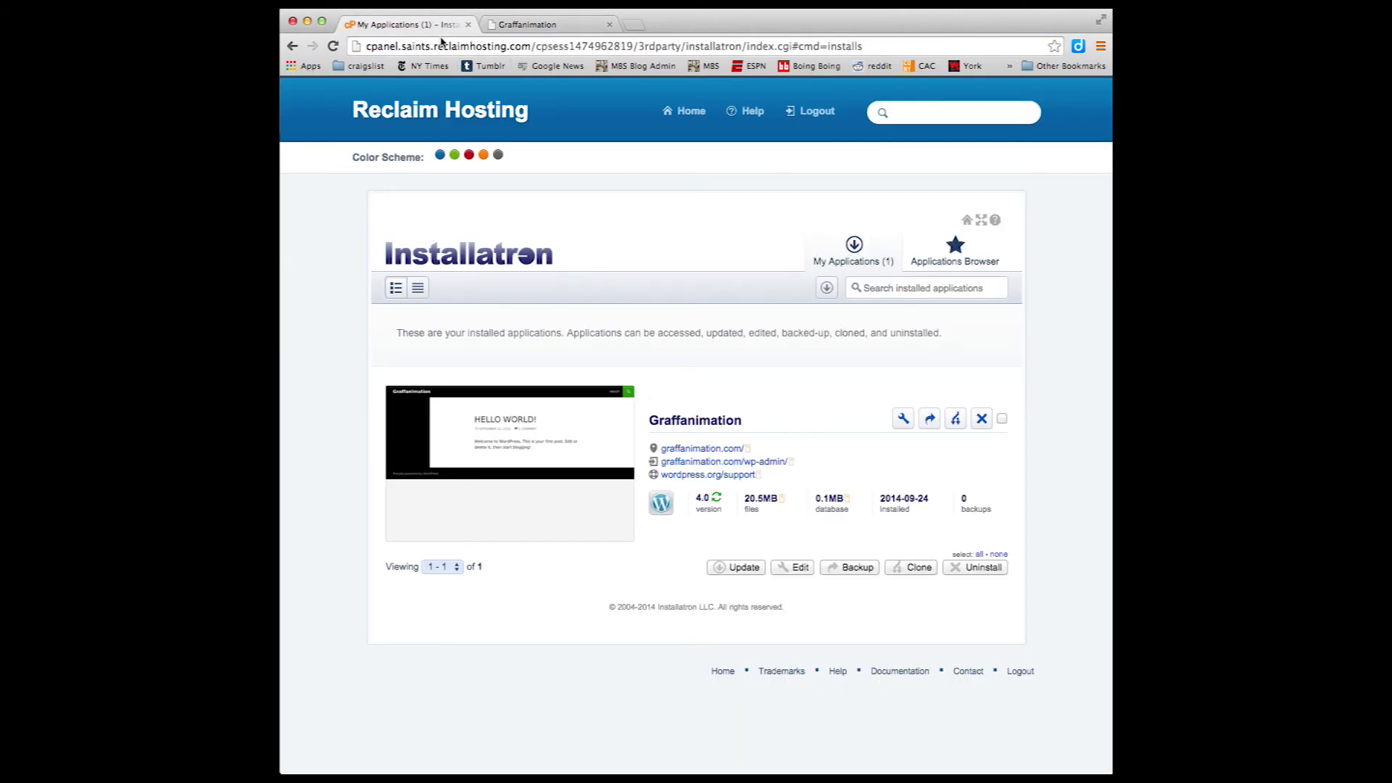
Step: Open the Graffanimation WordPress admin in its new tab and list all posts
left_click(736, 462)
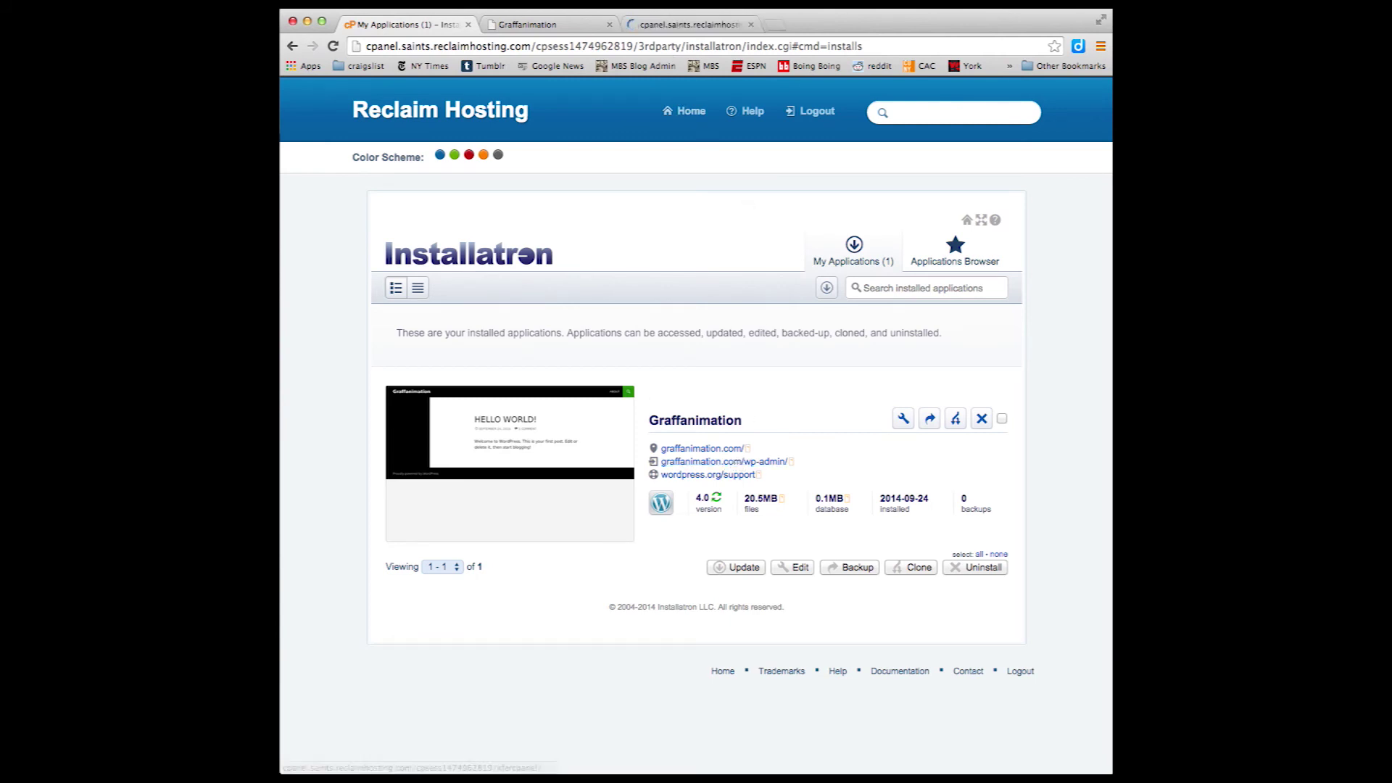
left_click(685, 23)
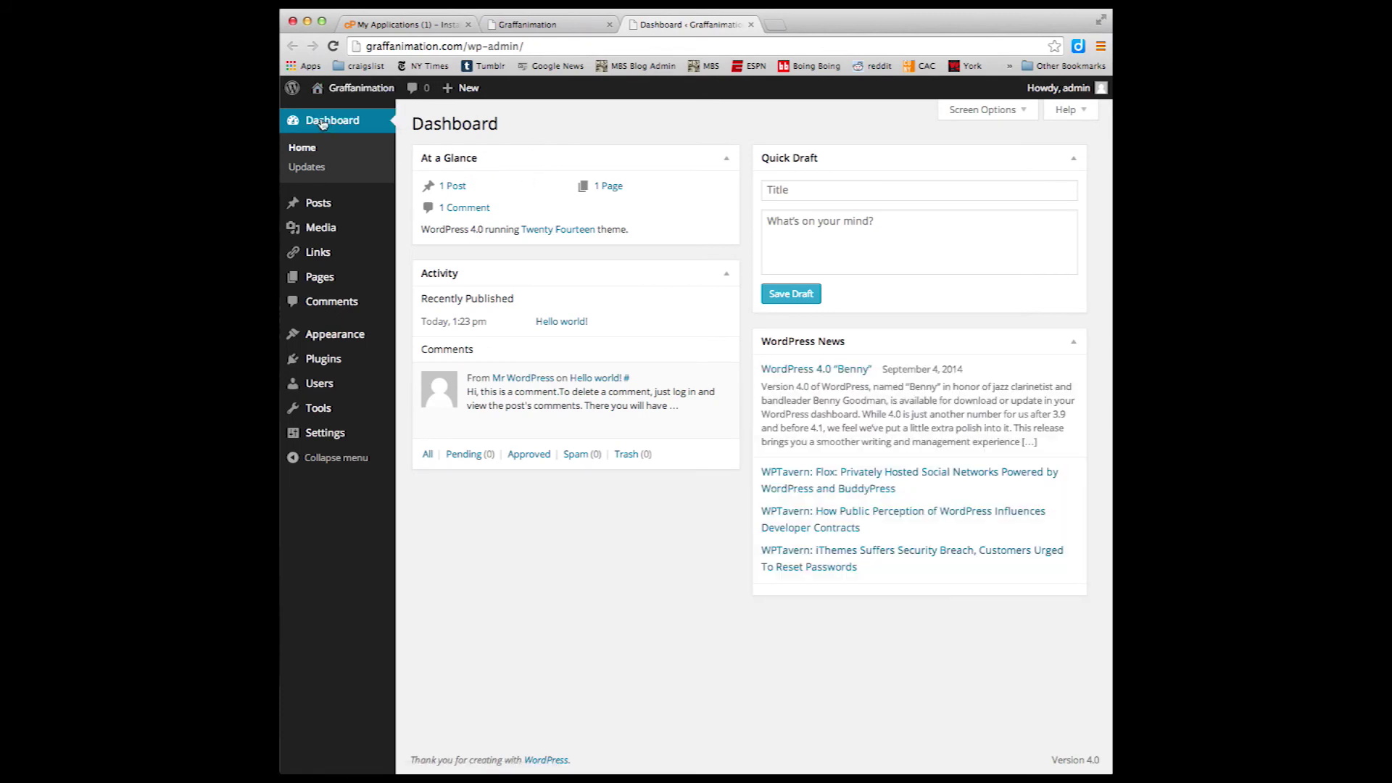
mouse_move(360, 92)
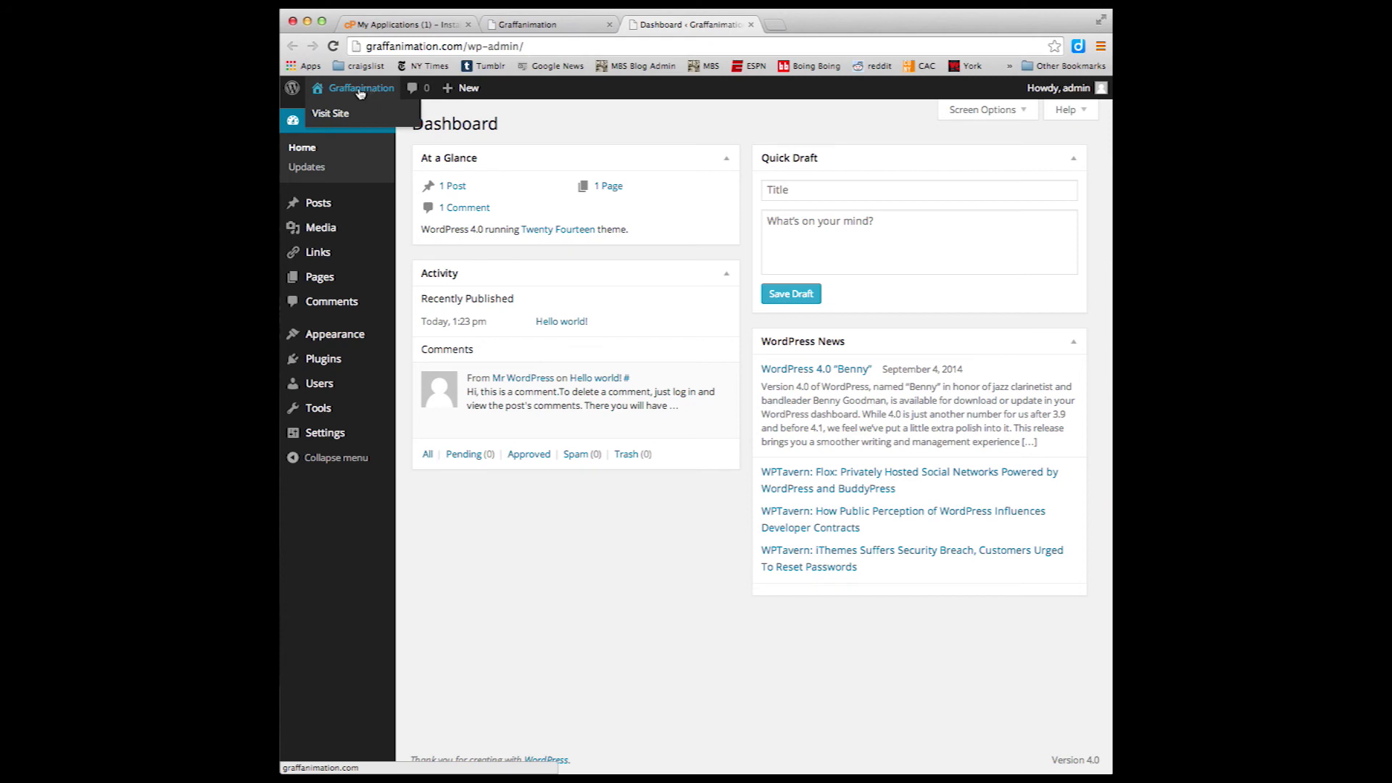
mouse_move(380, 381)
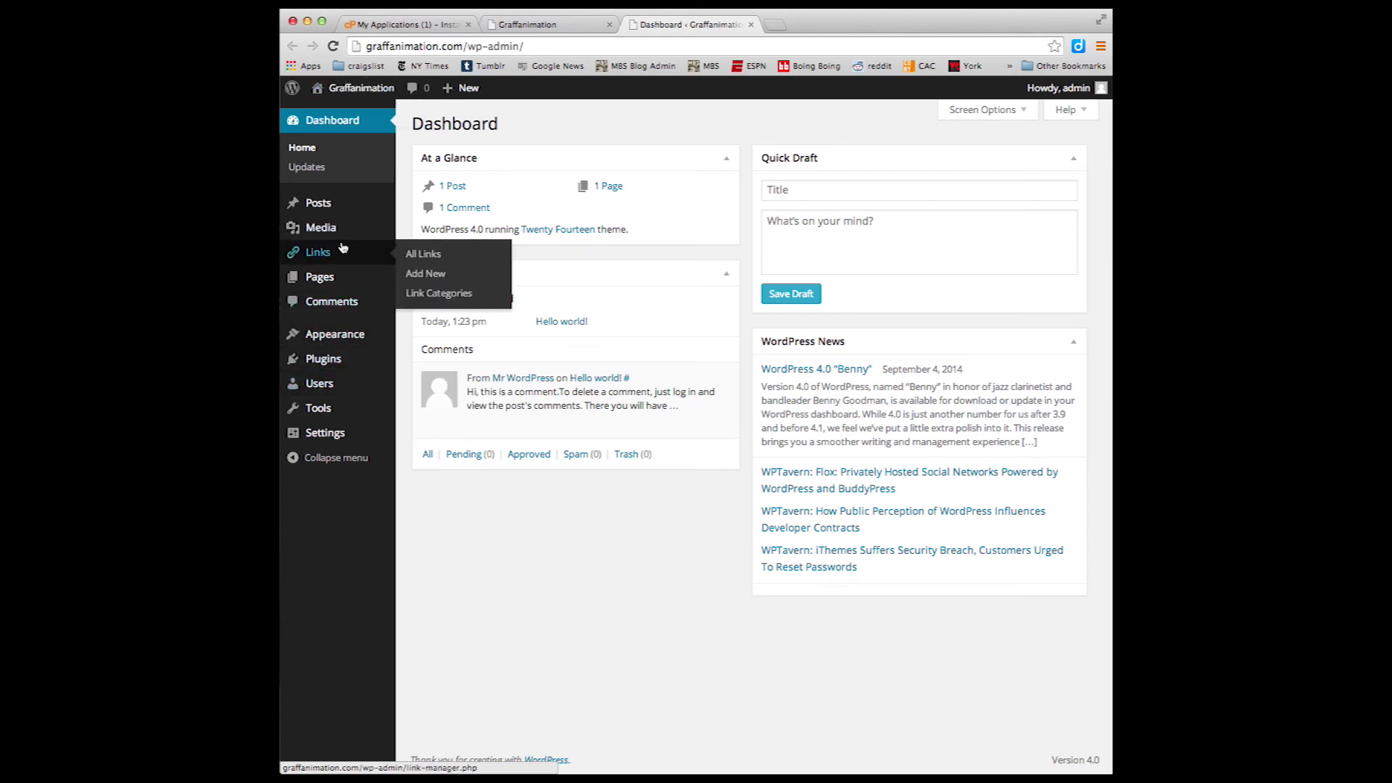
mouse_move(357, 223)
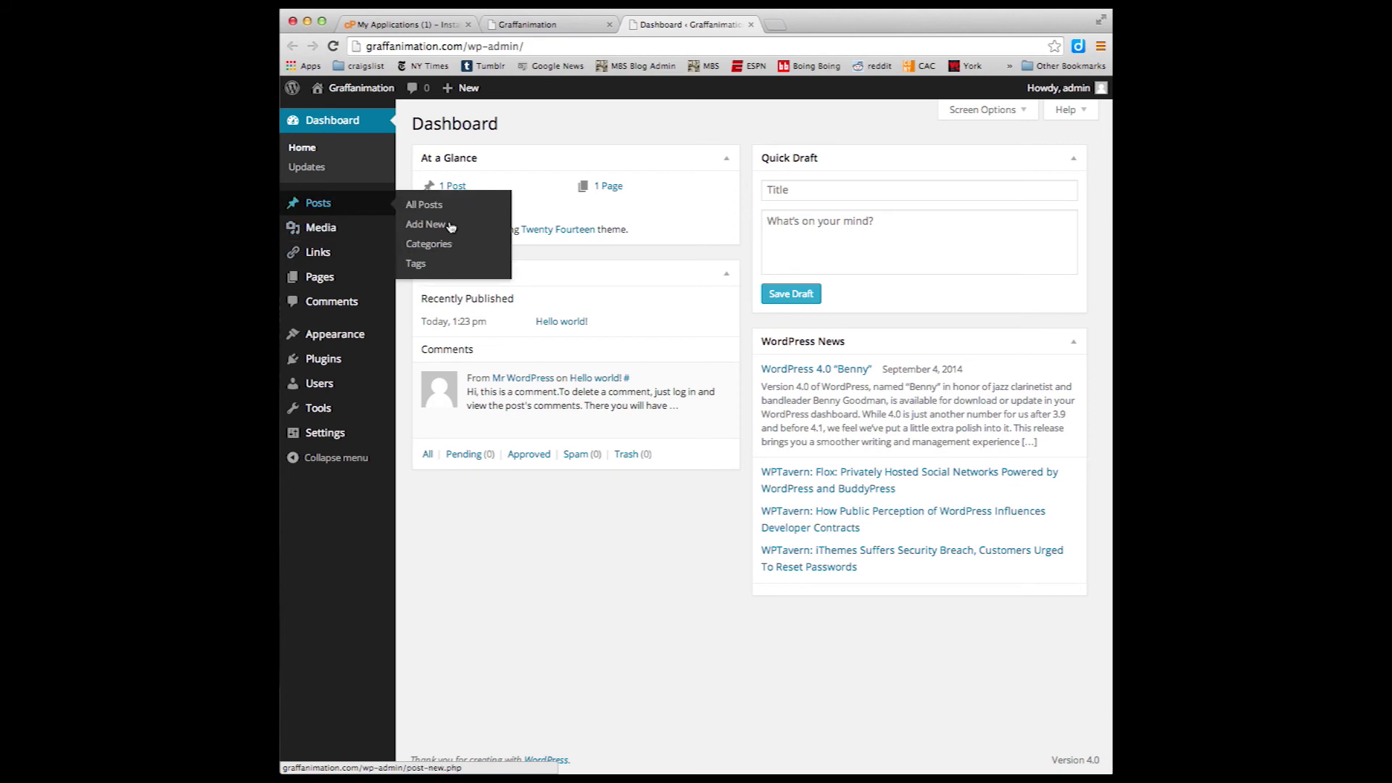
left_click(428, 209)
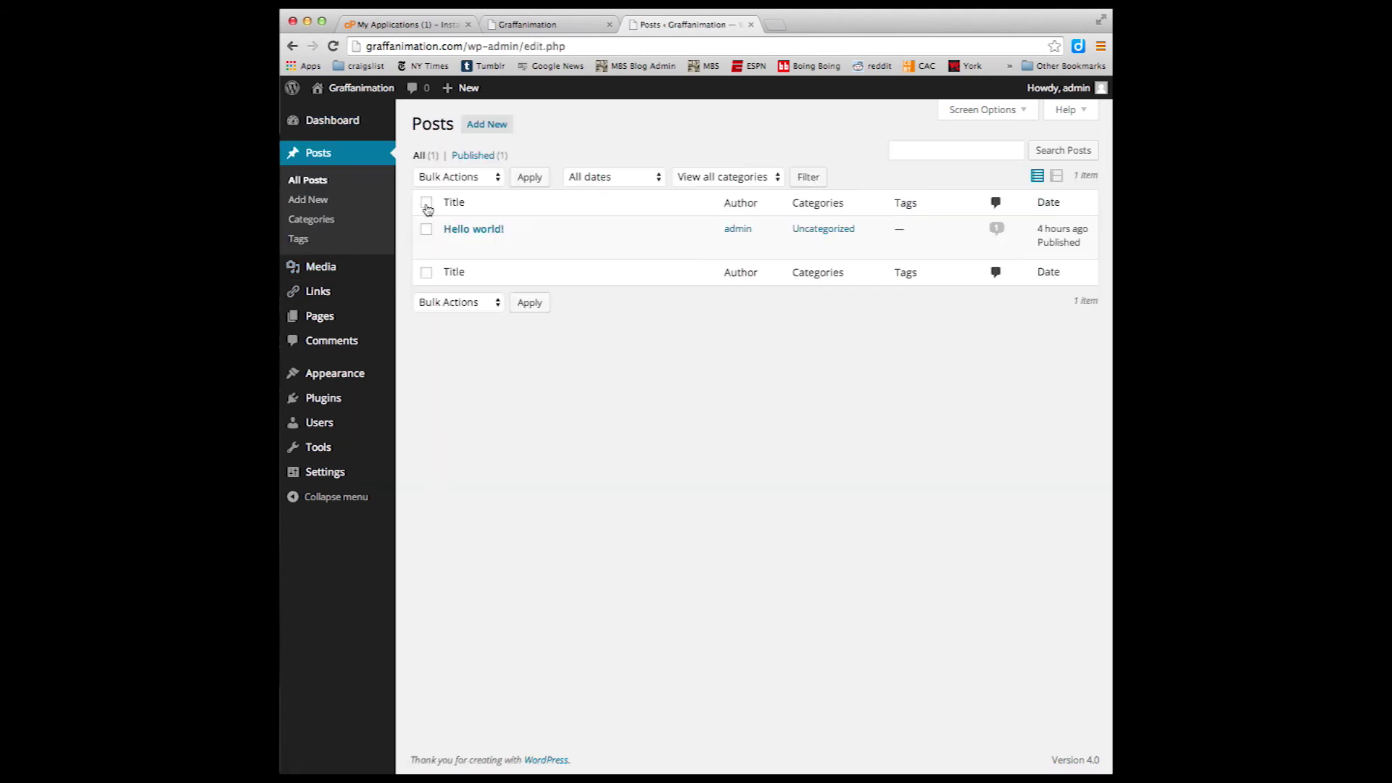
Step: Edit the 'Hello world!' post, dismiss the media notice, and start a new category
mouse_move(479, 246)
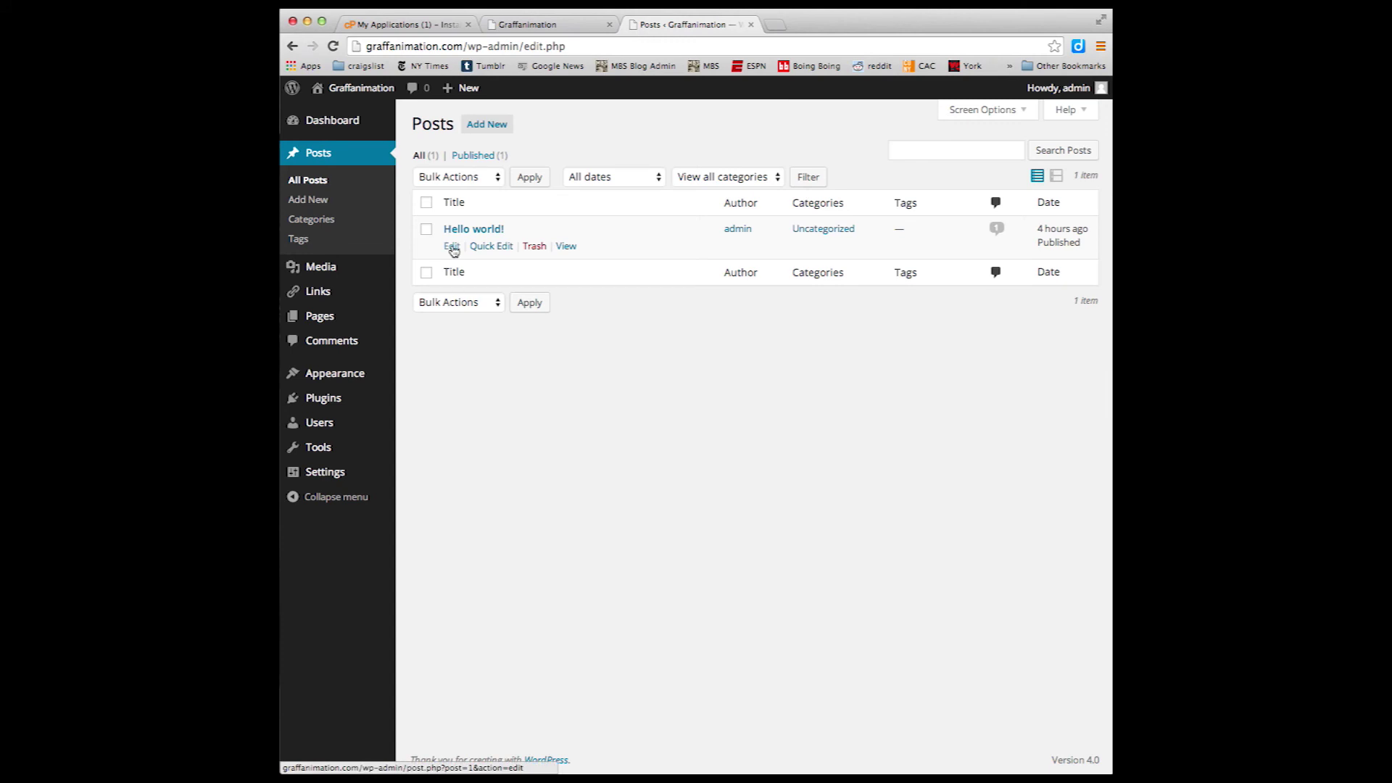
left_click(451, 248)
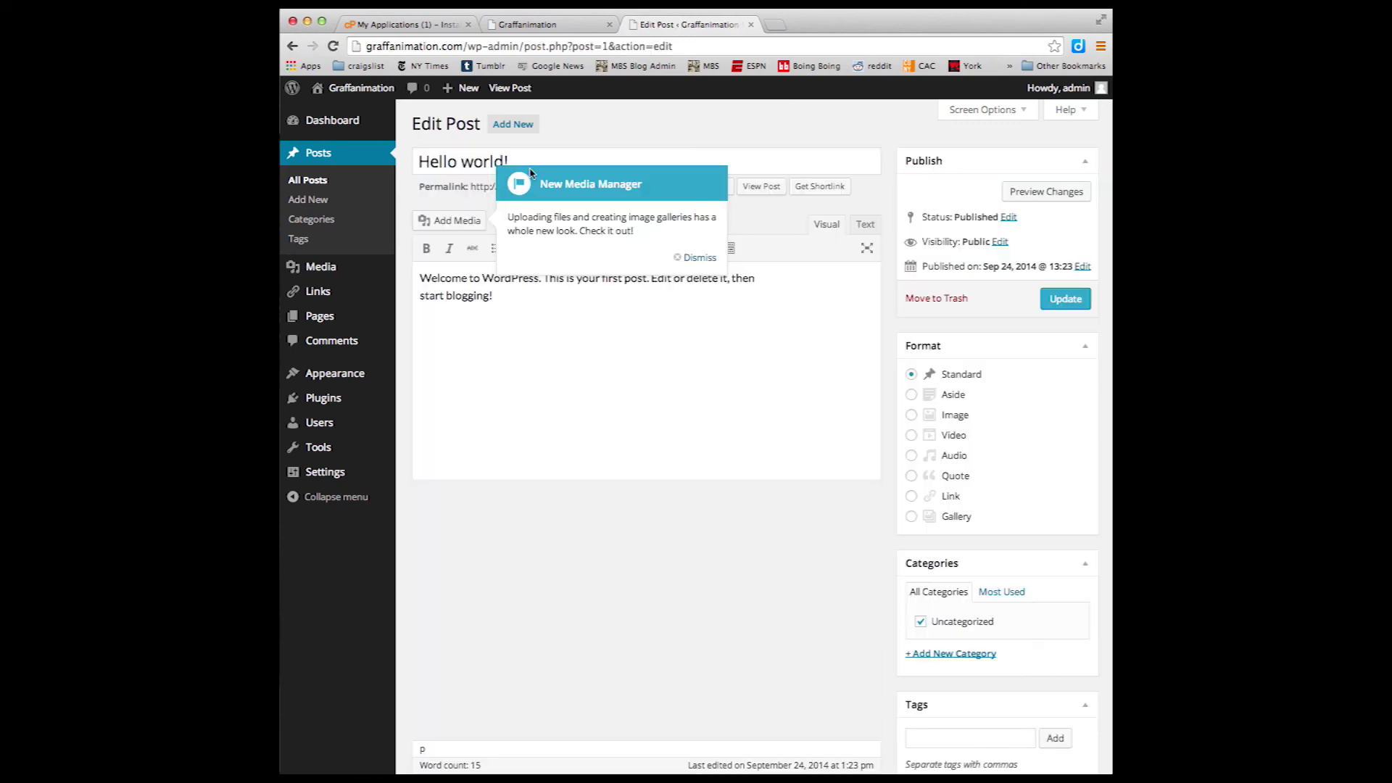
left_click(700, 260)
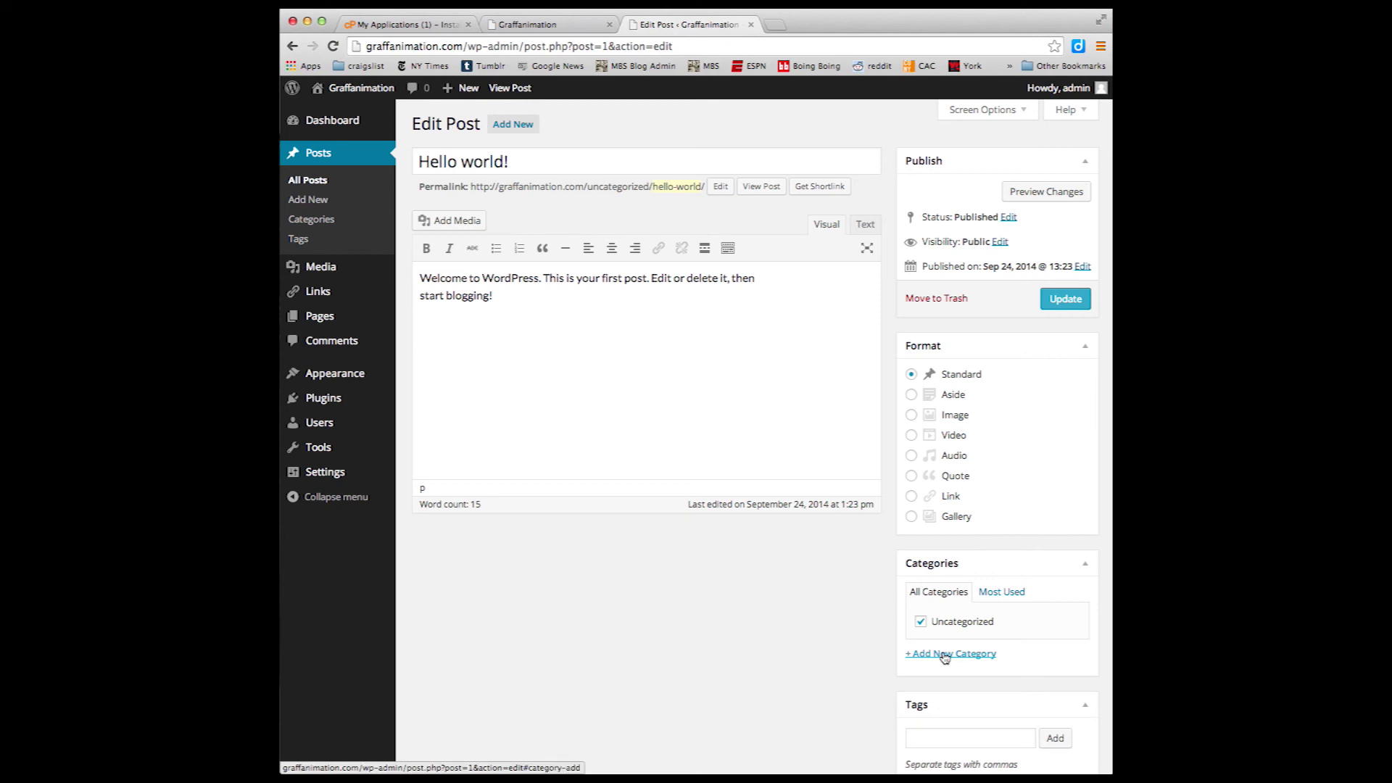
left_click(944, 658)
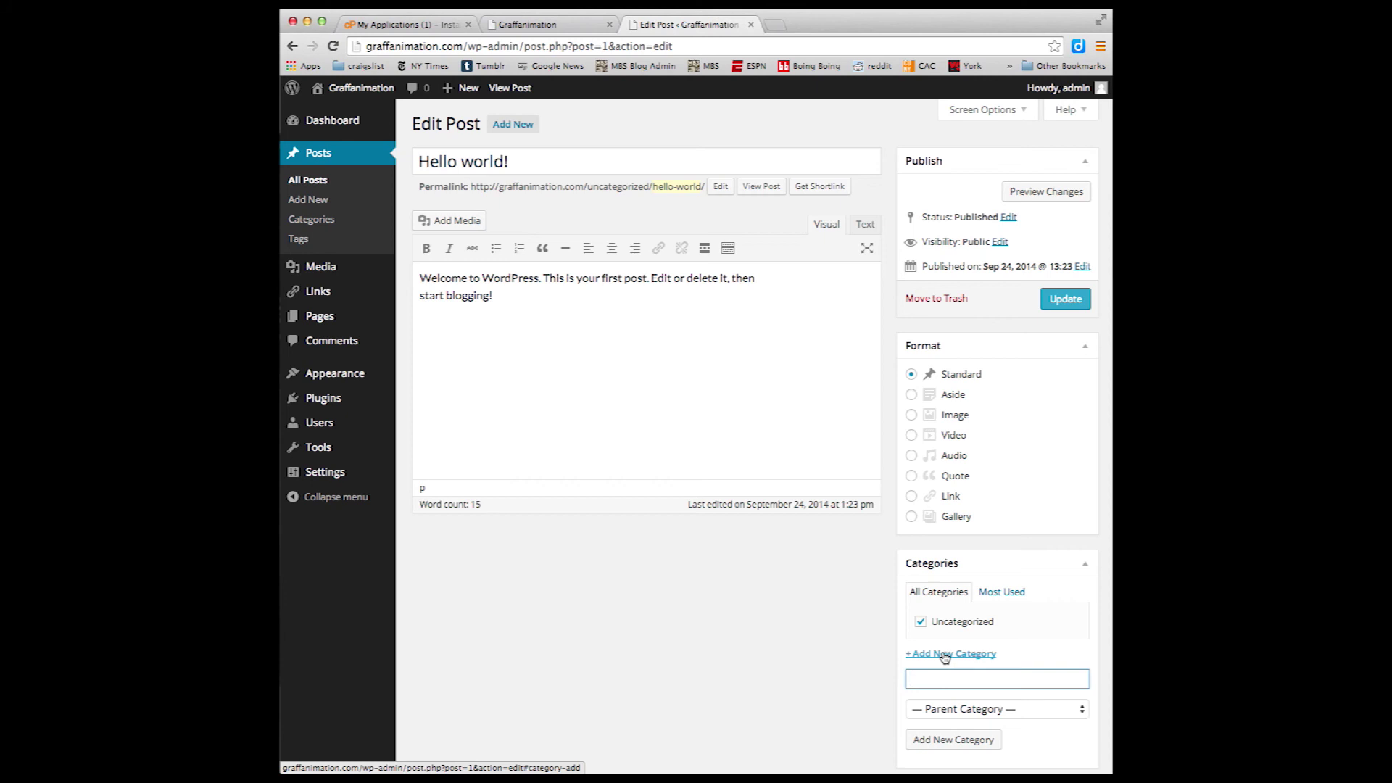
Step: Load ct101.us in a new tab and open its course calendar page
key("ctrl+t")
type("ct101.us")
key("Return")
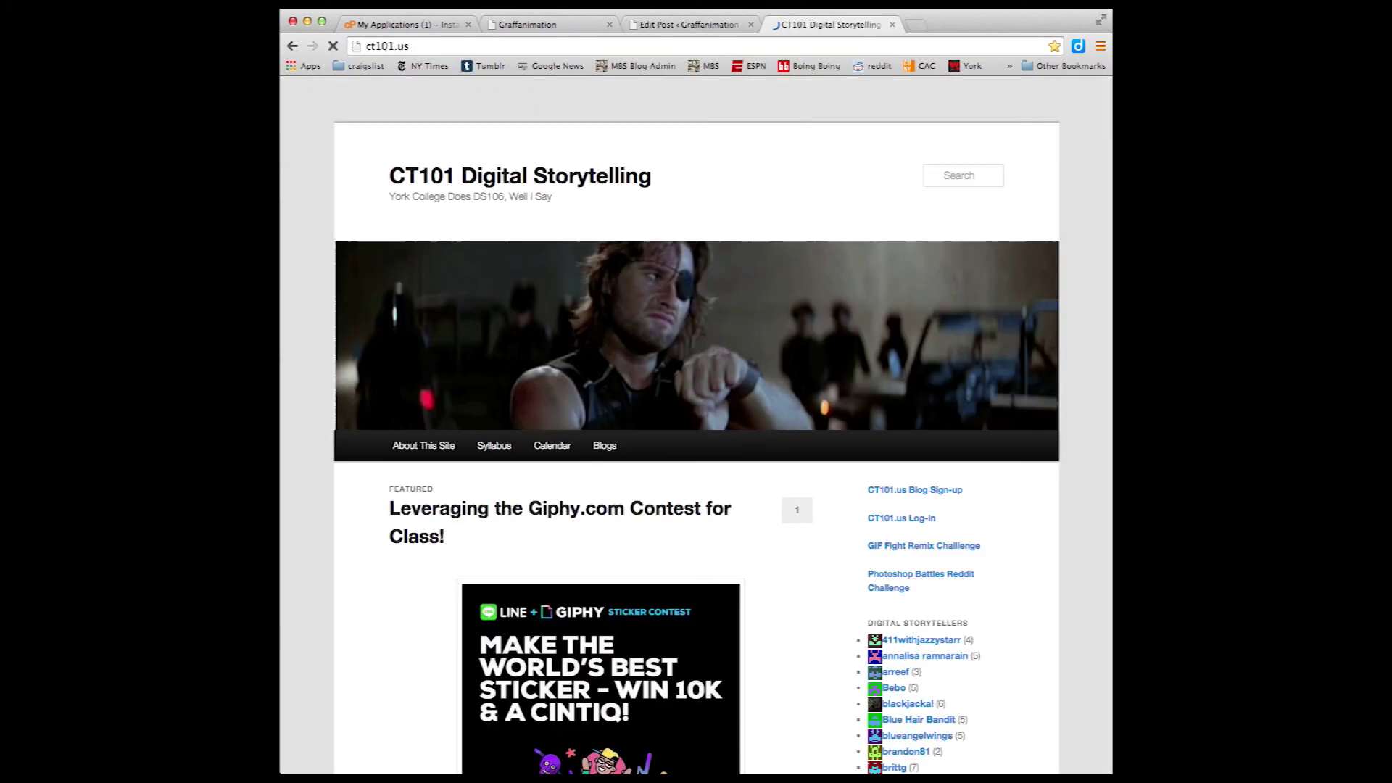
left_click(554, 449)
Step: Copy the 'Weekly Reflection 5' heading from the CT101 calendar and return to the post editor
scroll(684, 498, "down", 6)
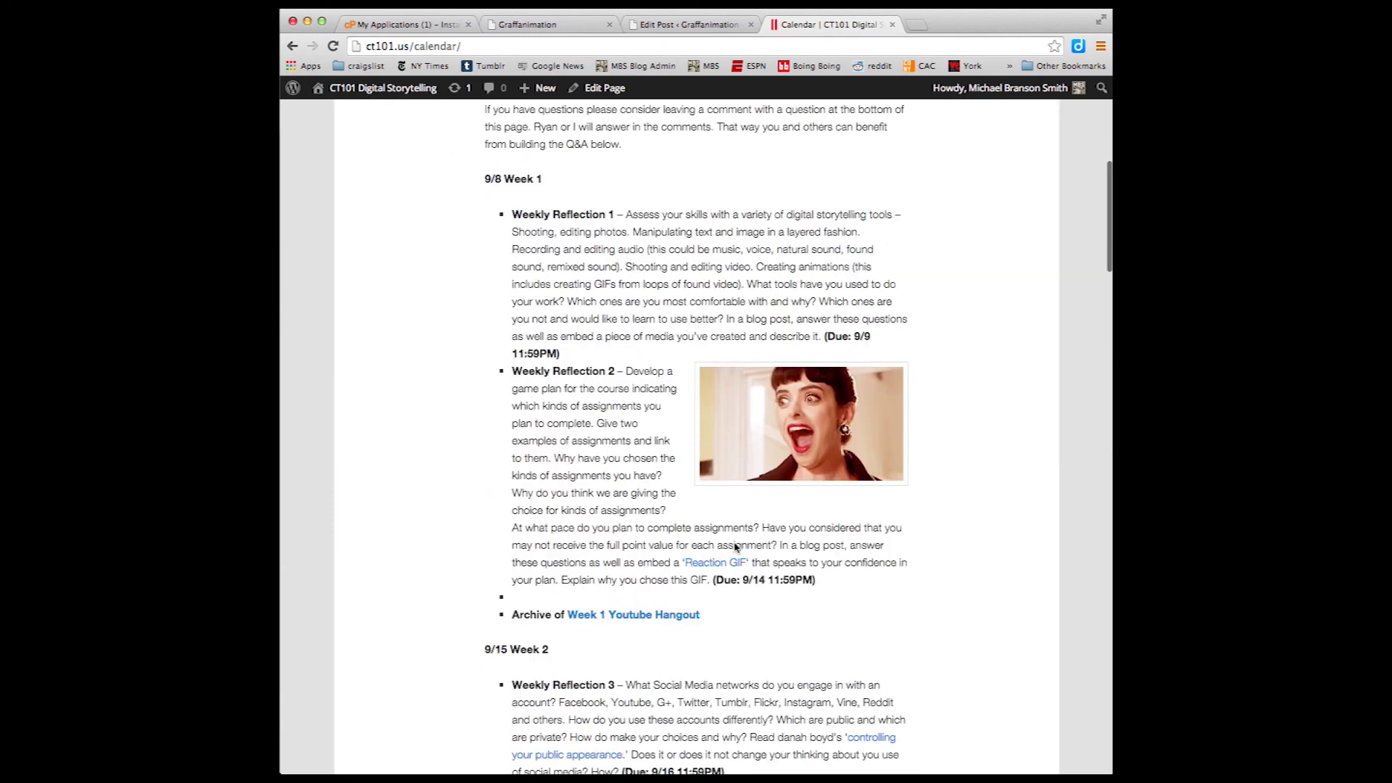
scroll(734, 548, "down", 6)
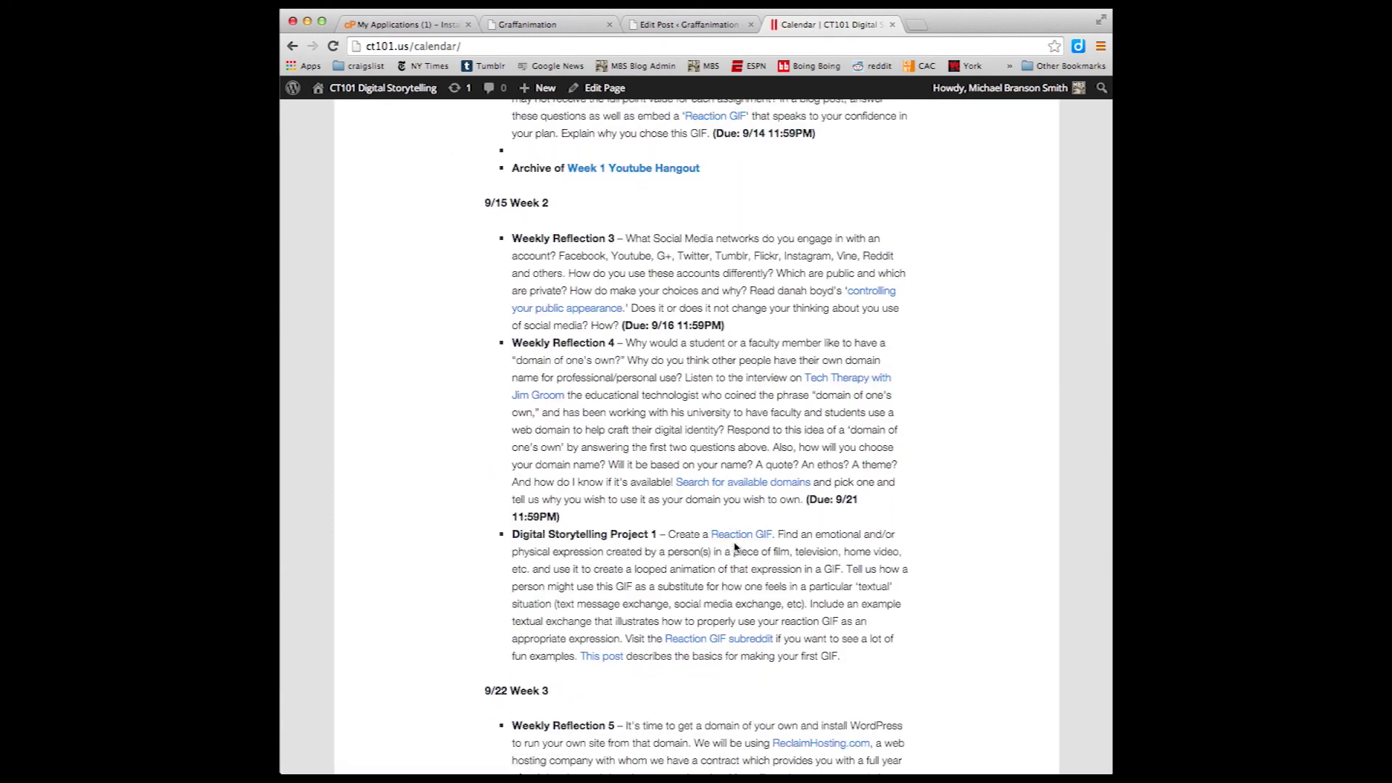
scroll(632, 464, "down", 2)
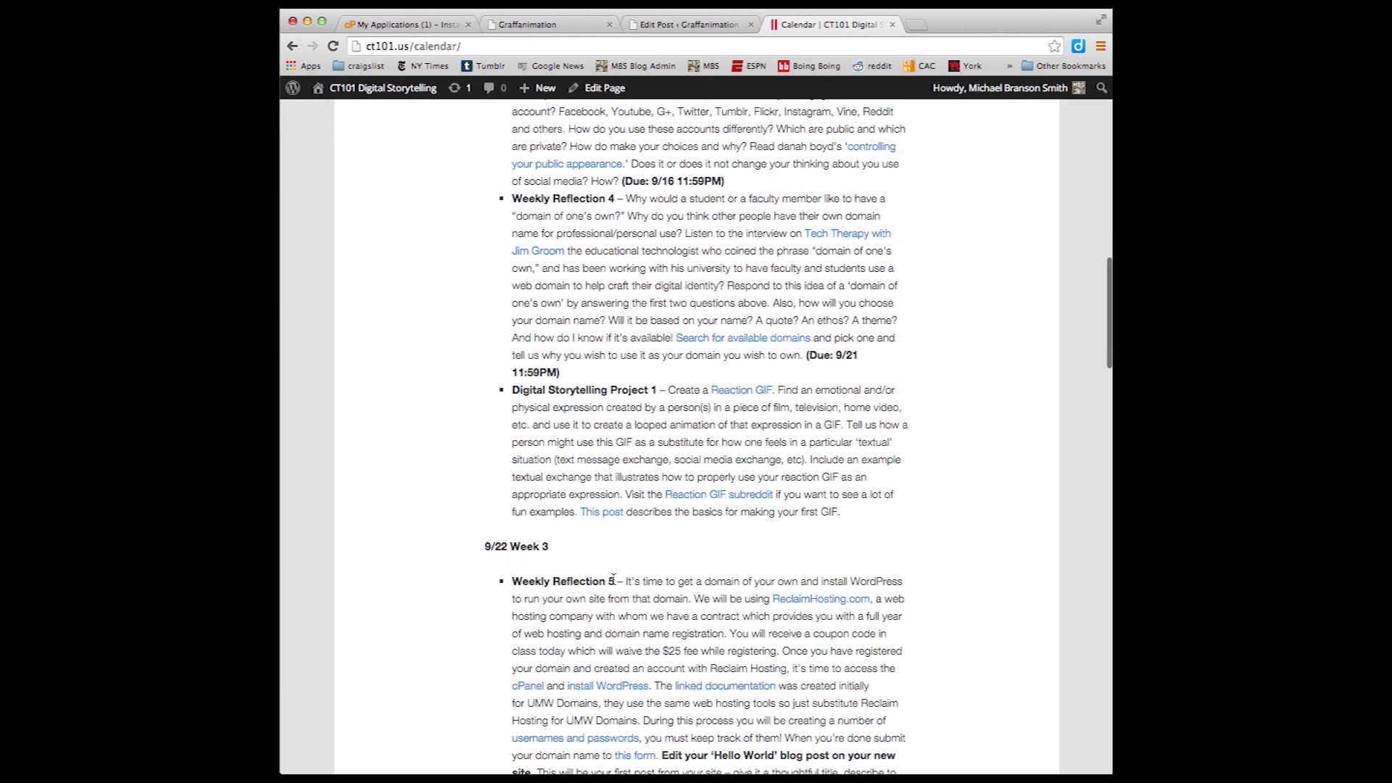
left_click_drag(614, 580, 513, 581)
key("super+c")
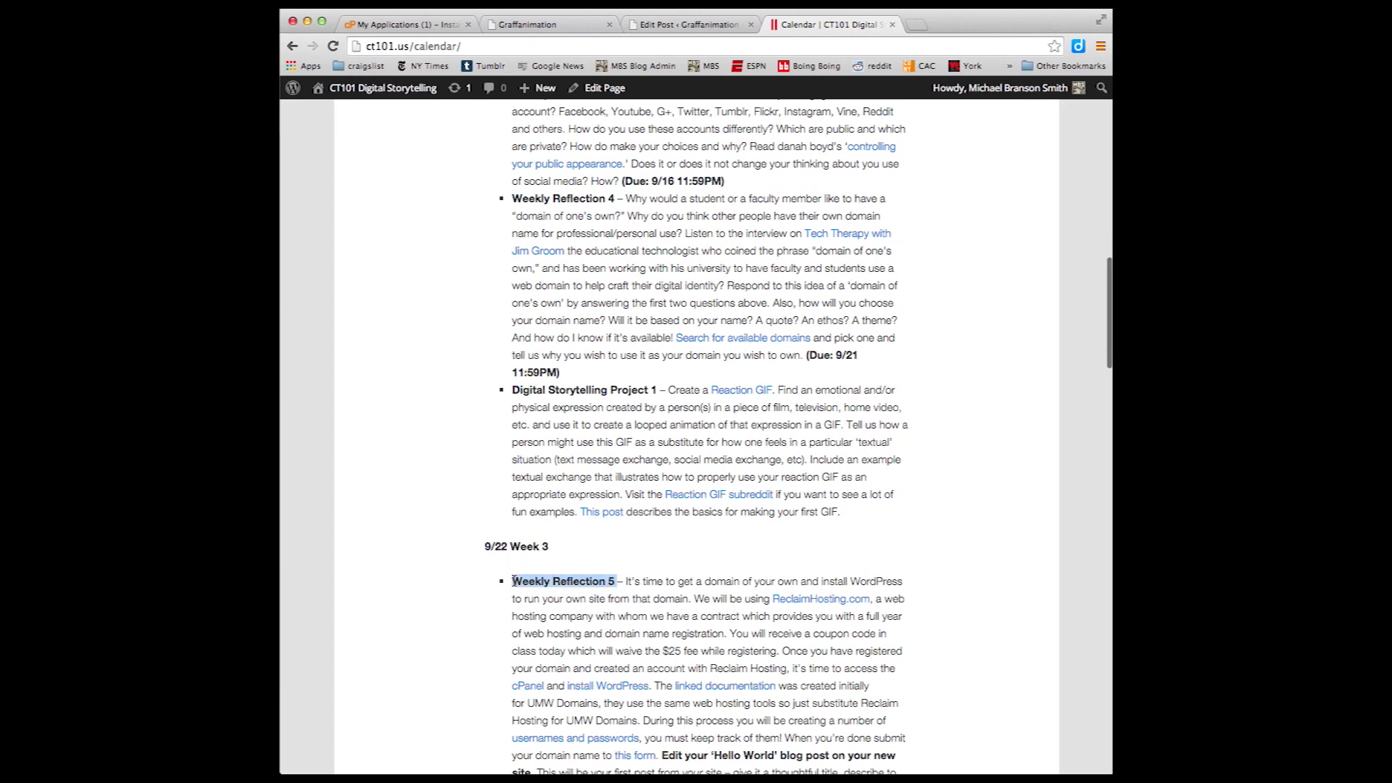
left_click(657, 22)
Step: Create a 'Weekly Reflection 5' category for the post and untick Uncategorized
left_click(931, 680)
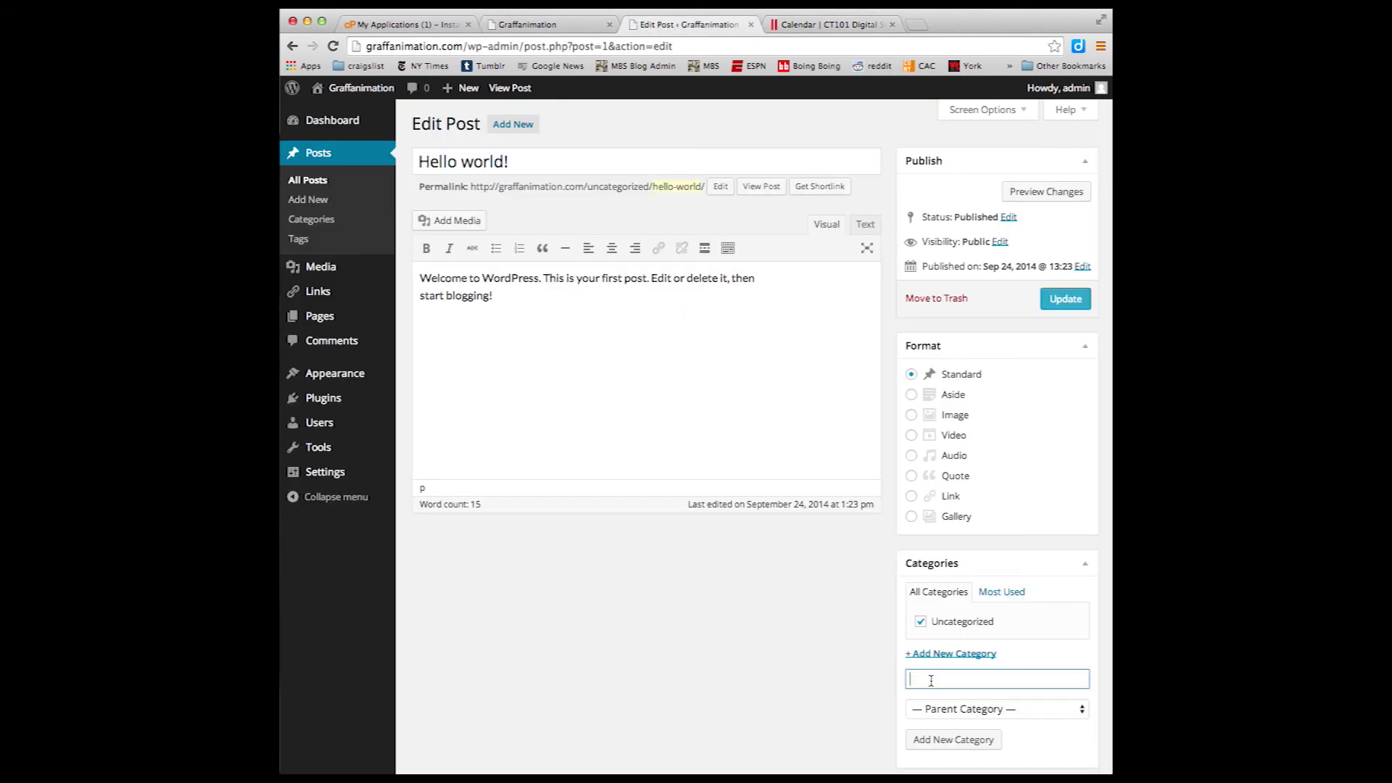
key("super+v")
key("BackSpace")
left_click(927, 745)
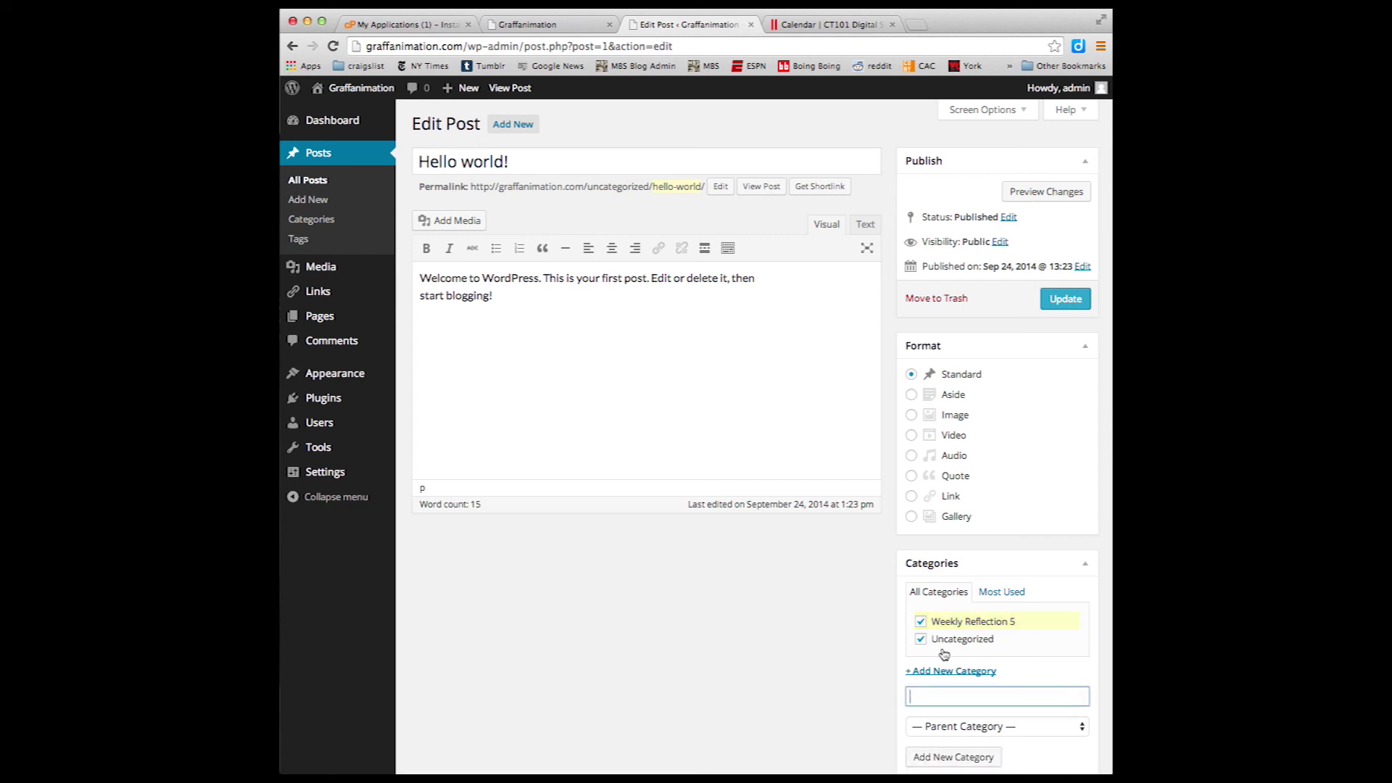
left_click(920, 638)
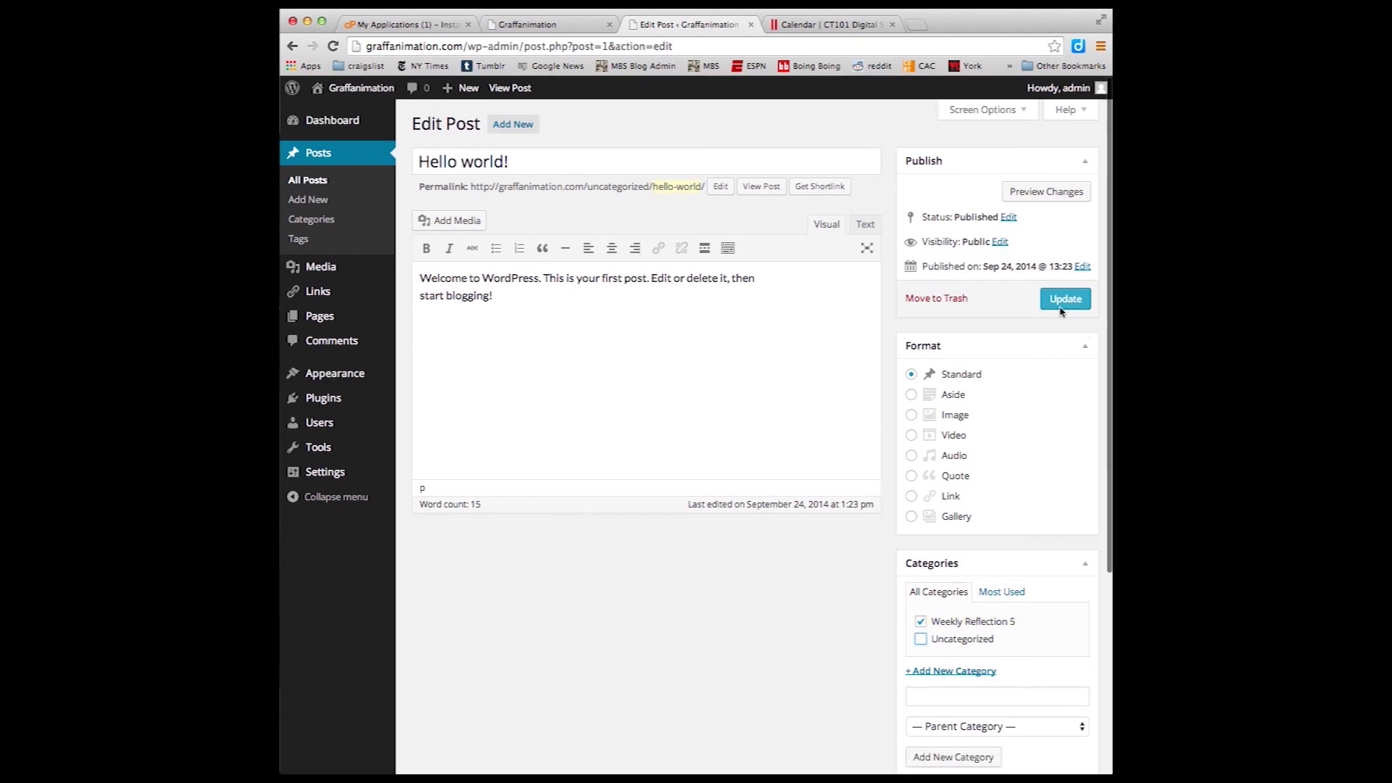
left_click(1060, 310)
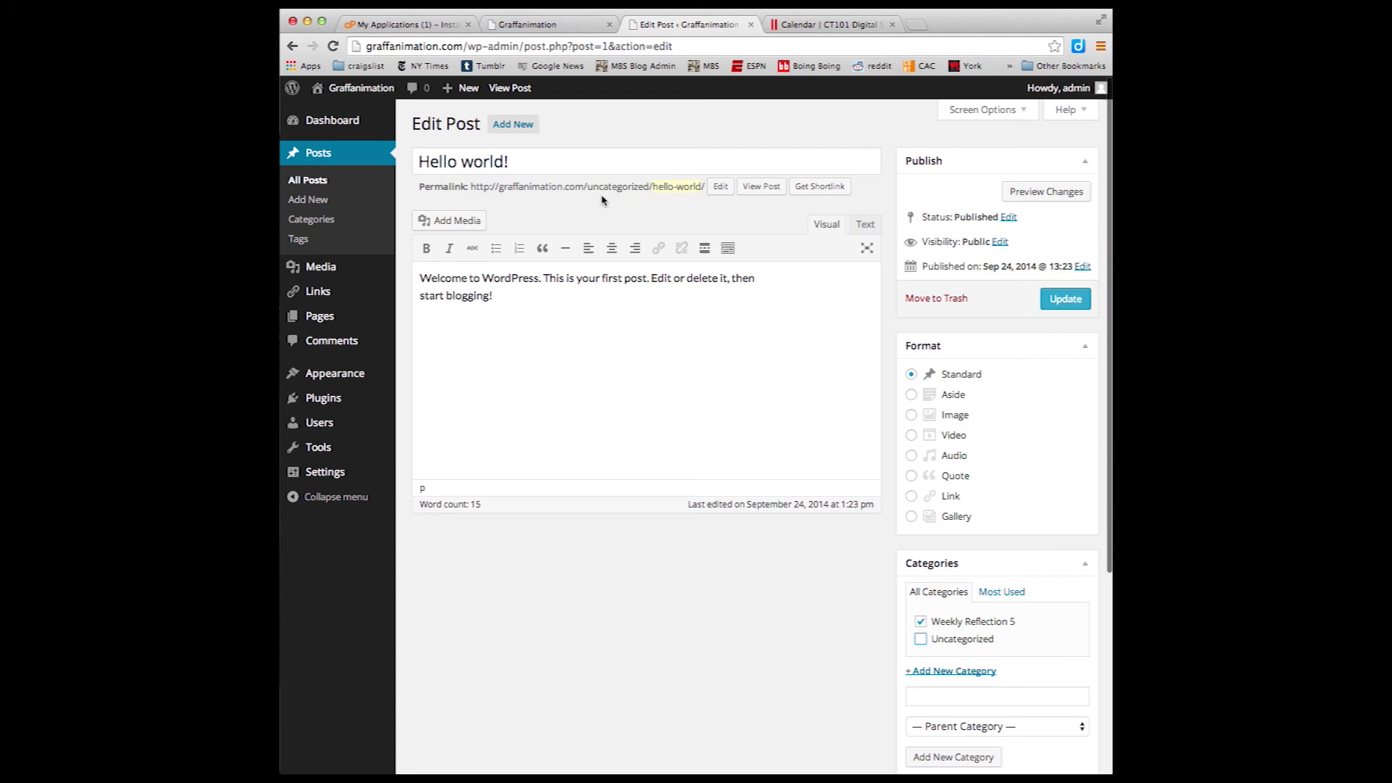
Step: Retitle the post 'I got my site UPPPPPPP!'
left_click(522, 171)
triple_click(519, 169)
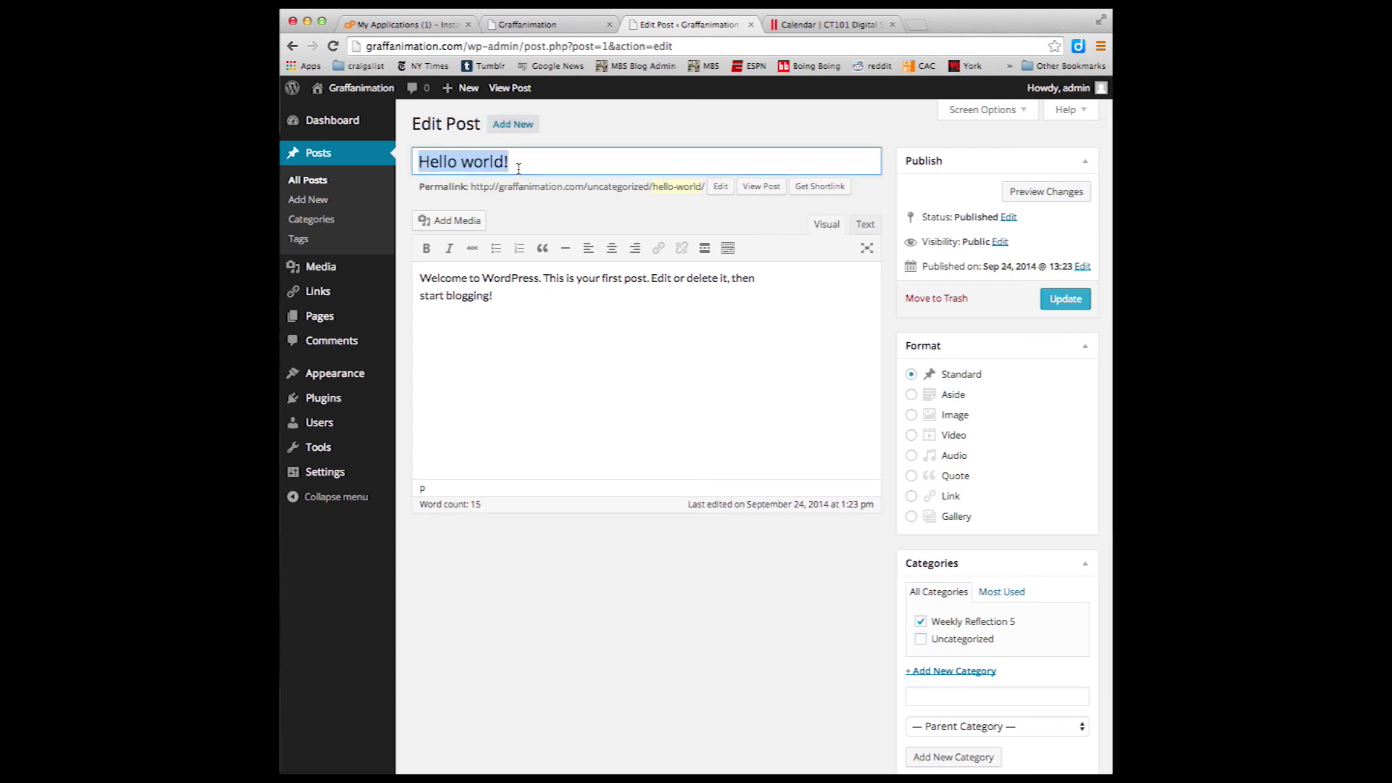
type("I got m")
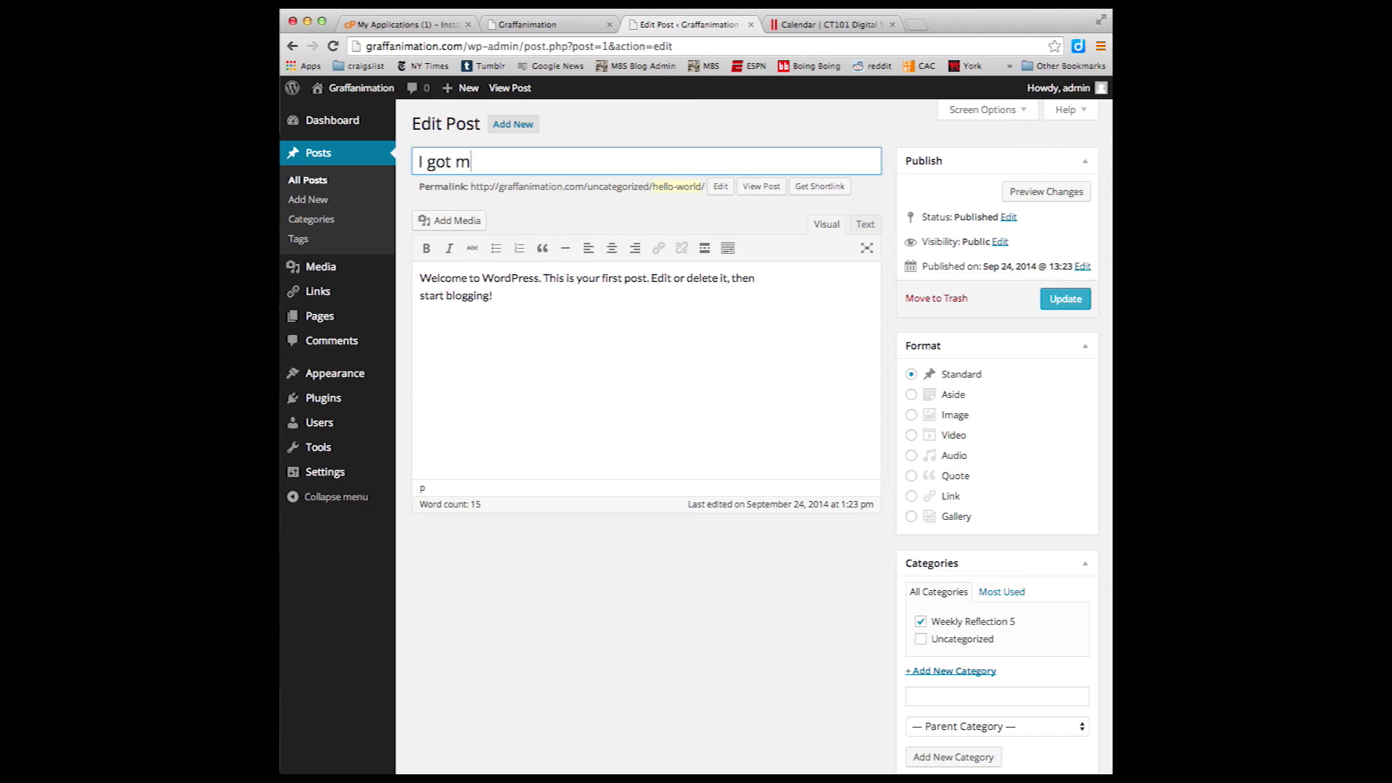
type("y site UPPPPPPP")
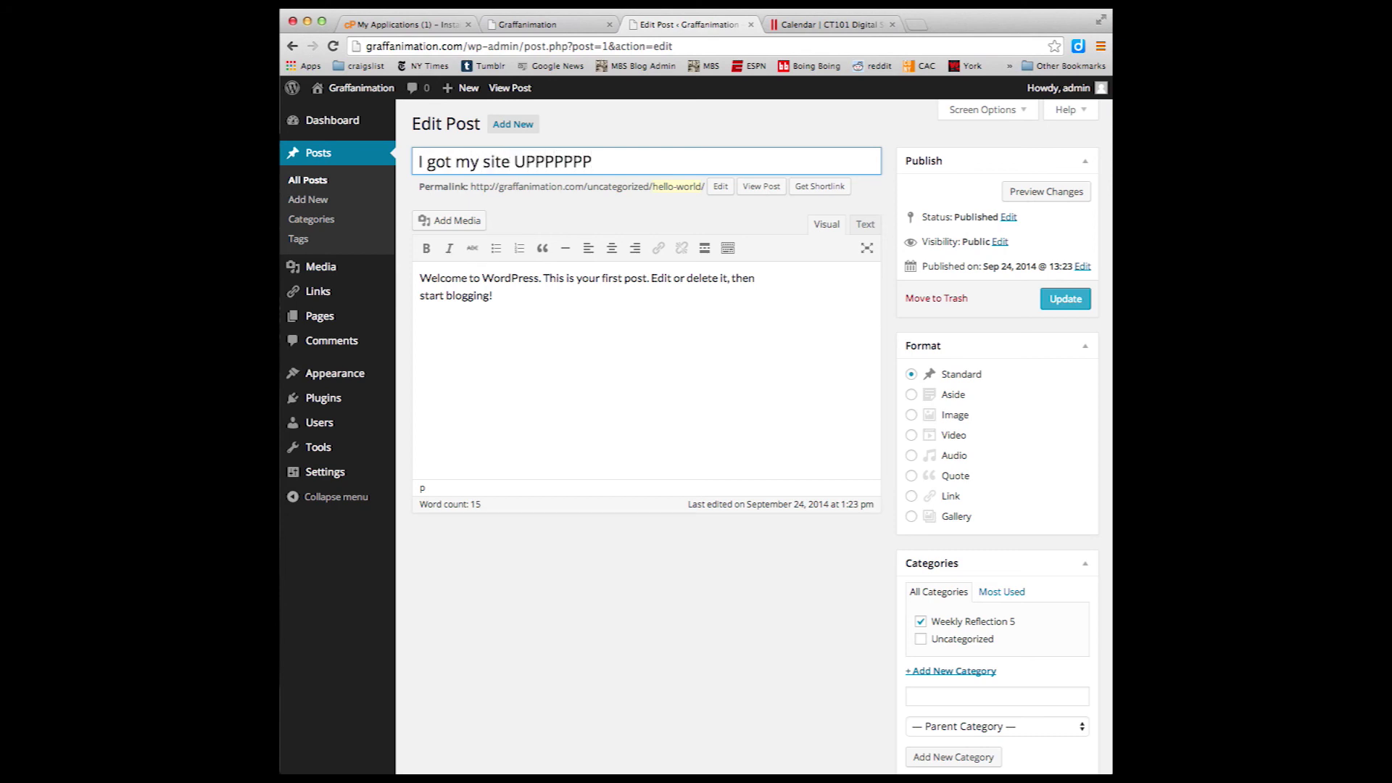
type("!")
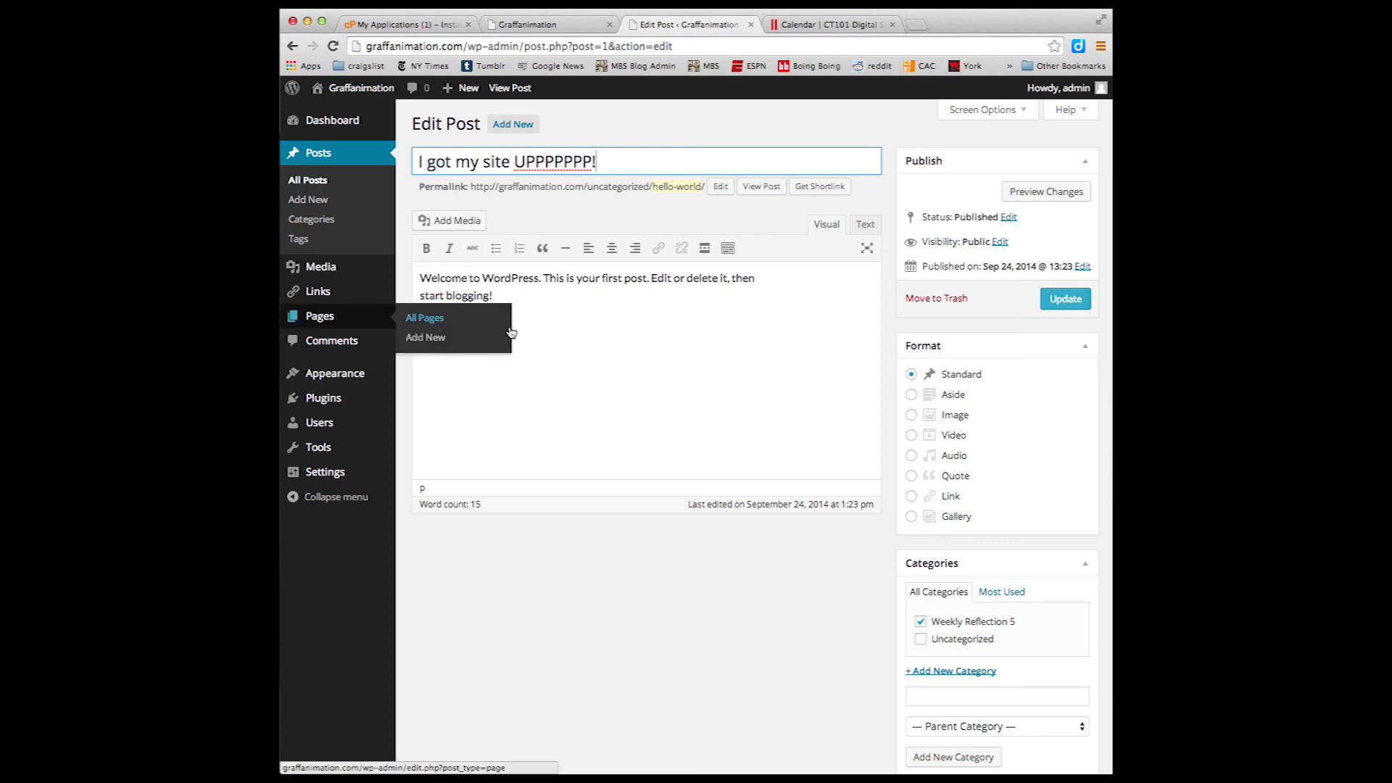
left_click(512, 332)
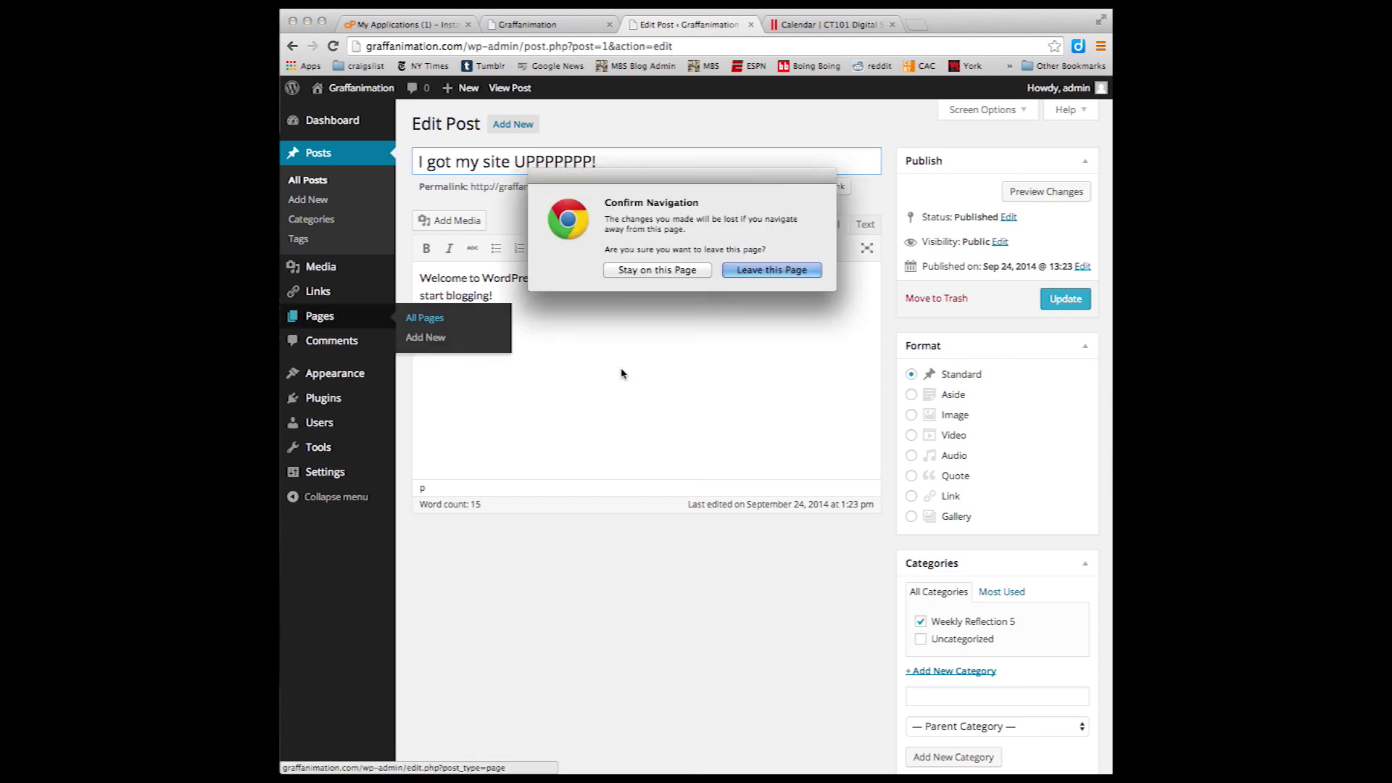
Step: Keep the unsaved edits by staying on the page, then update the retitled post
left_click(688, 270)
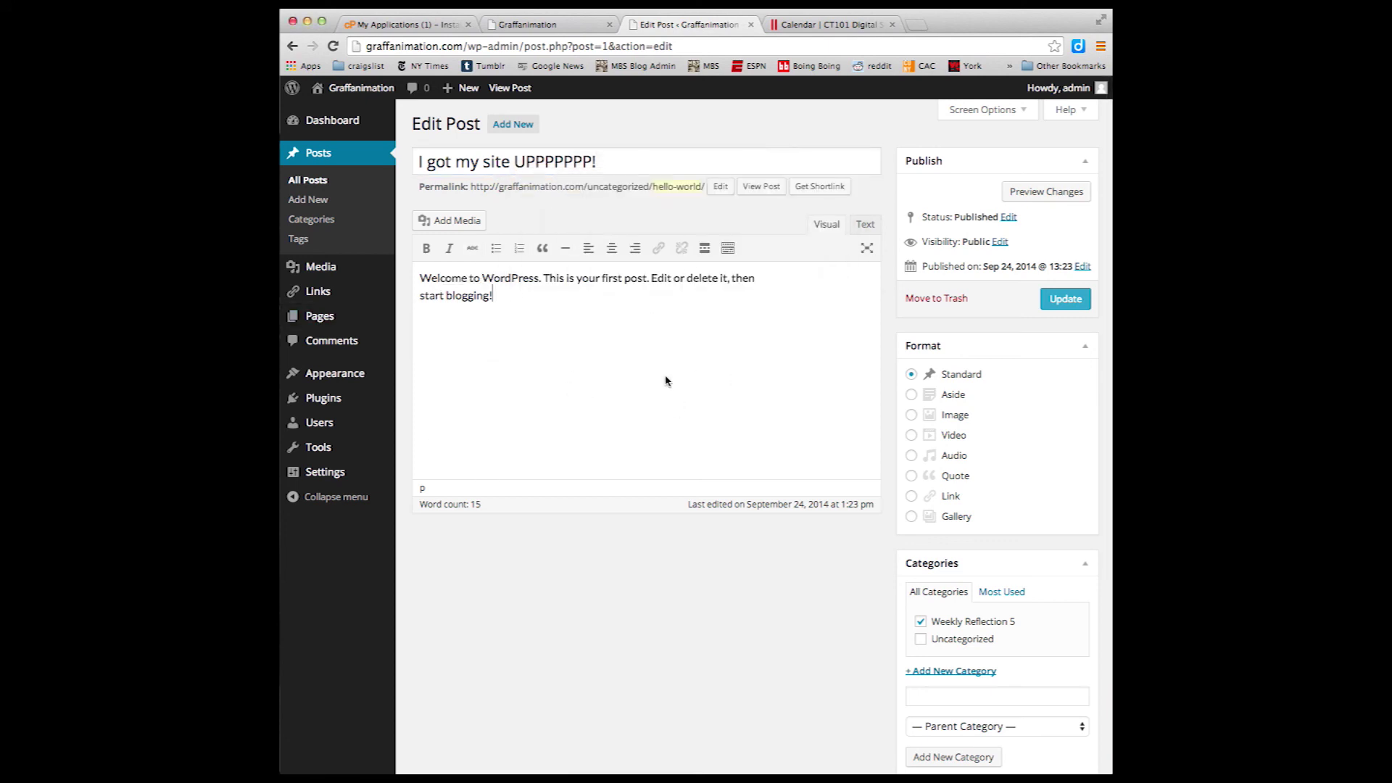
left_click(1061, 305)
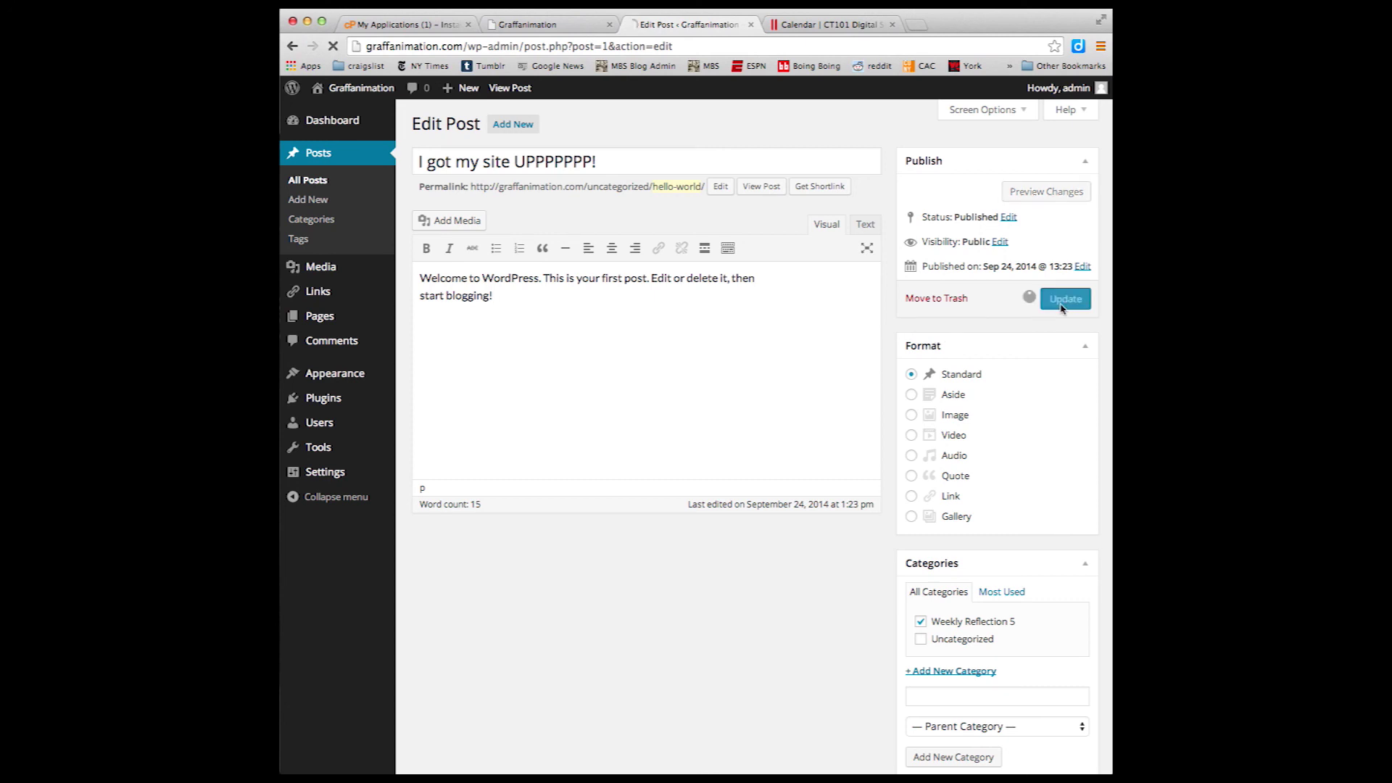